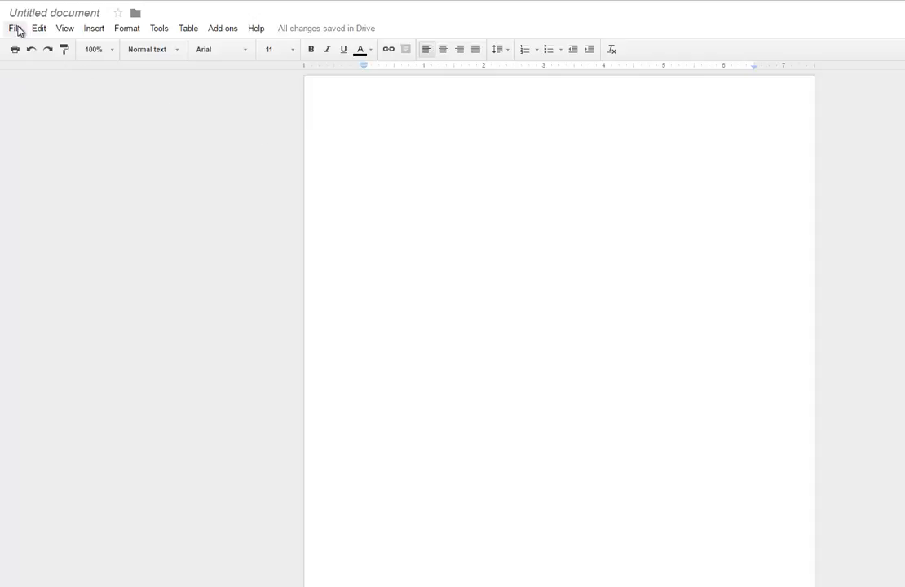
- Set the page to landscape orientation with .5-inch top, bottom, left and right margins
{"action": "left_click", "coordinate": [16, 30]}
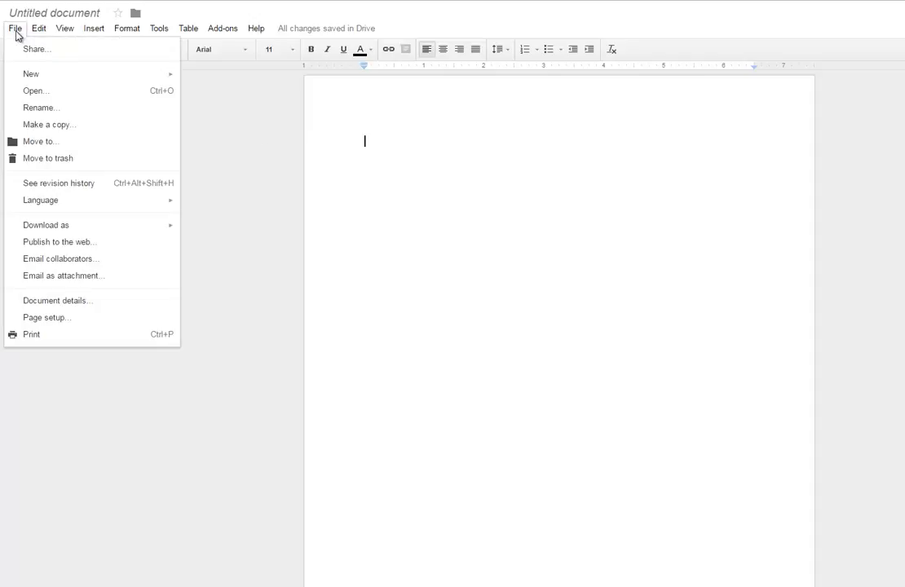
{"action": "left_click", "coordinate": [41, 318]}
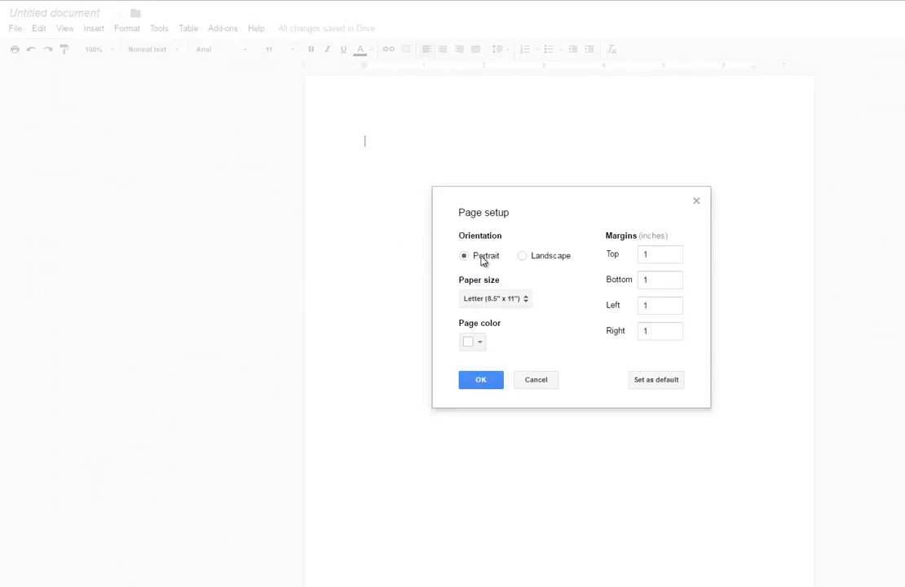
{"action": "left_click", "coordinate": [523, 260]}
{"action": "double_click", "coordinate": [652, 256]}
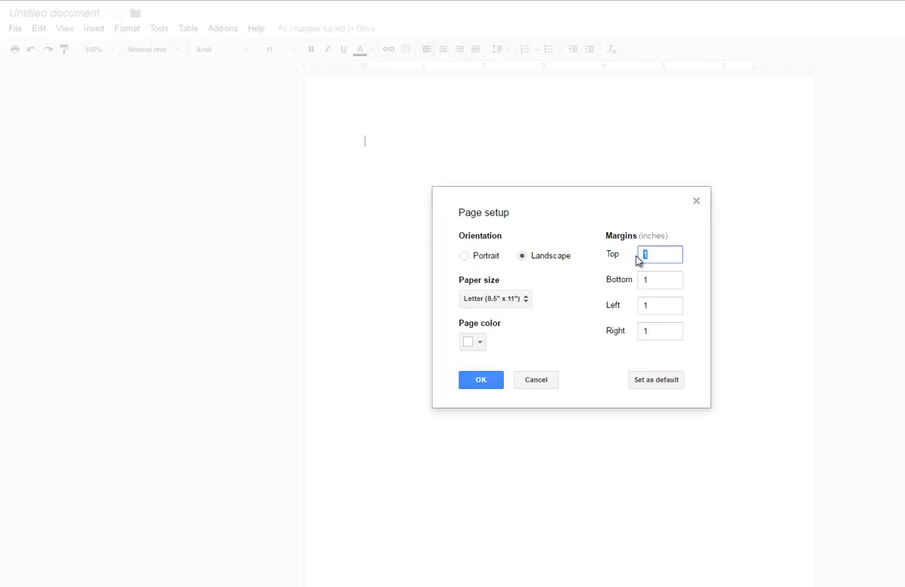
{"action": "key", "text": "BackSpace"}
{"action": "type", "text": ".5"}
{"action": "double_click", "coordinate": [642, 280]}
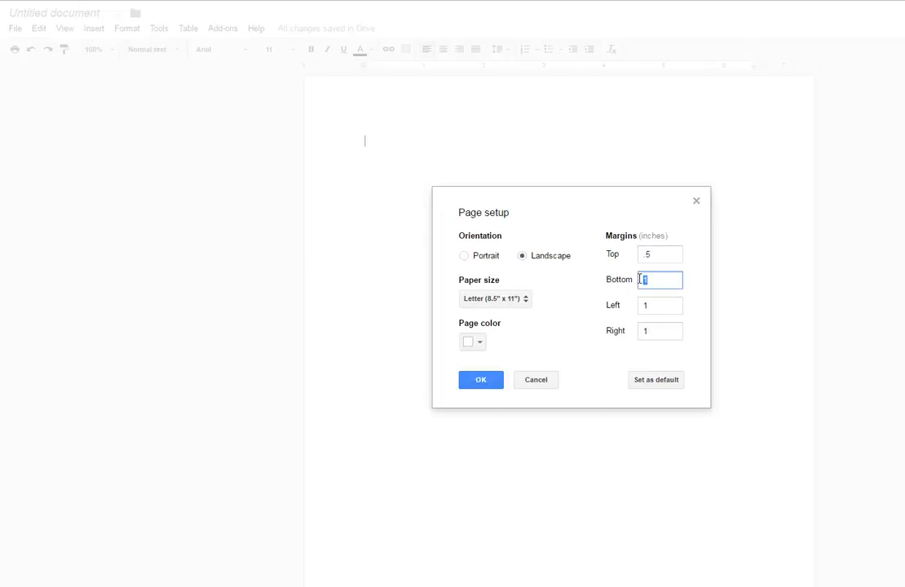
{"action": "type", "text": ".5"}
{"action": "double_click", "coordinate": [644, 306]}
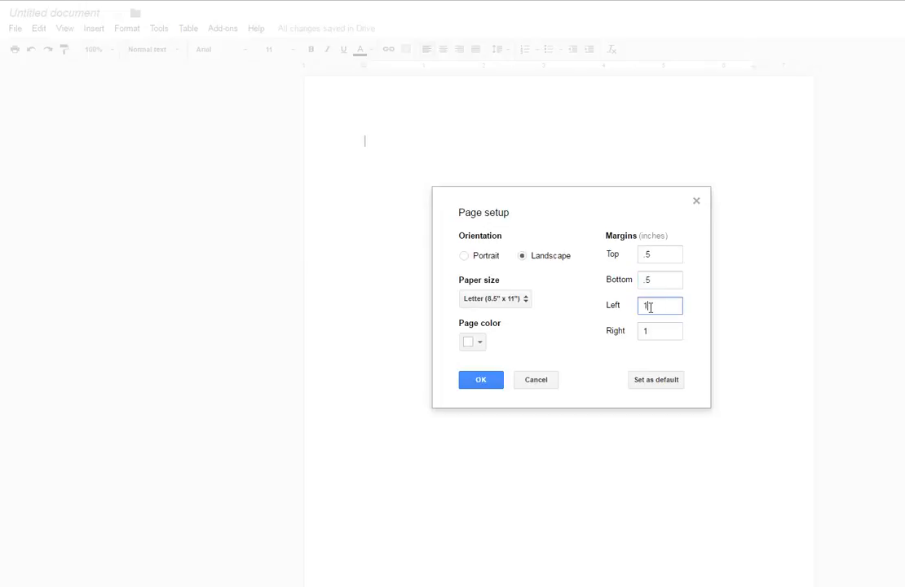
{"action": "type", "text": ".5"}
{"action": "double_click", "coordinate": [641, 327]}
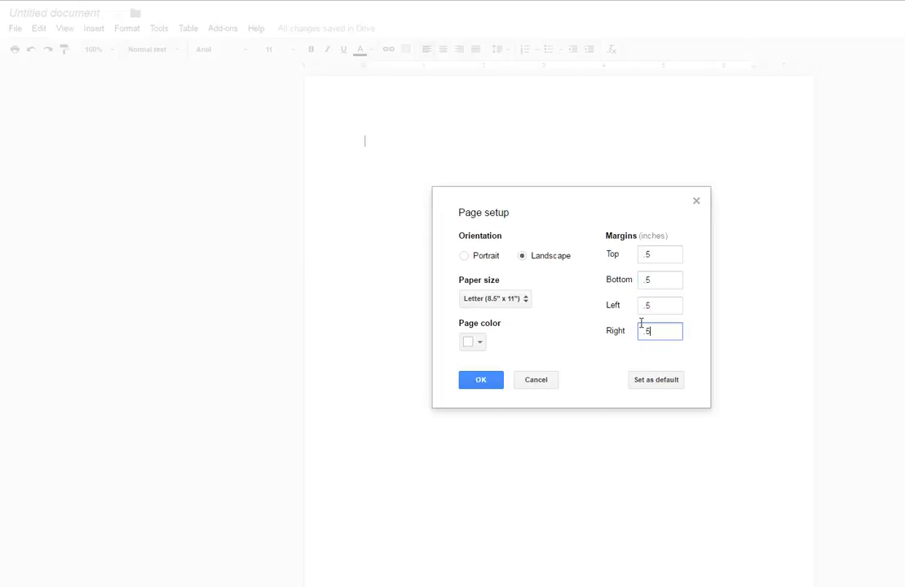
{"action": "left_click", "coordinate": [481, 380]}
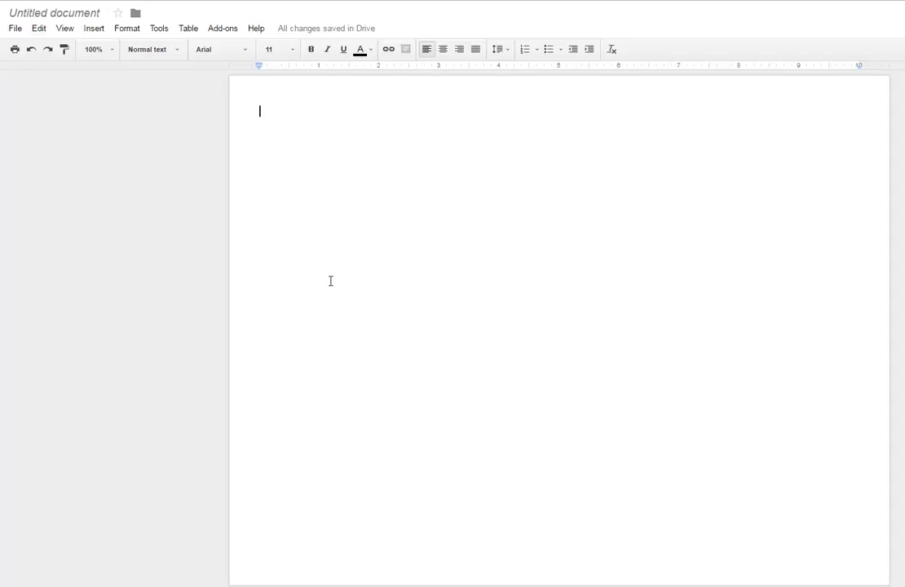
- Insert a table with four columns and three rows
{"action": "left_click", "coordinate": [189, 31]}
{"action": "mouse_move", "coordinate": [196, 55]}
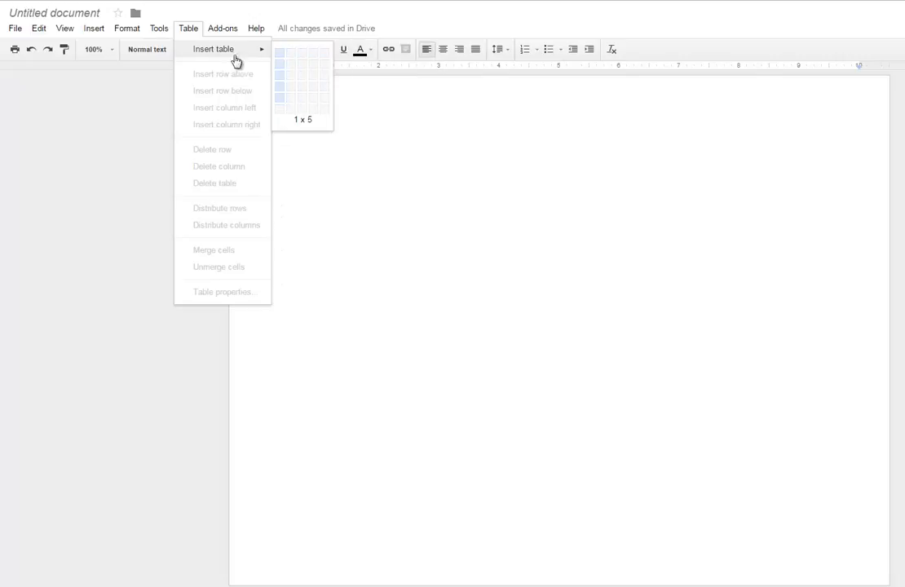
{"action": "left_click", "coordinate": [314, 83]}
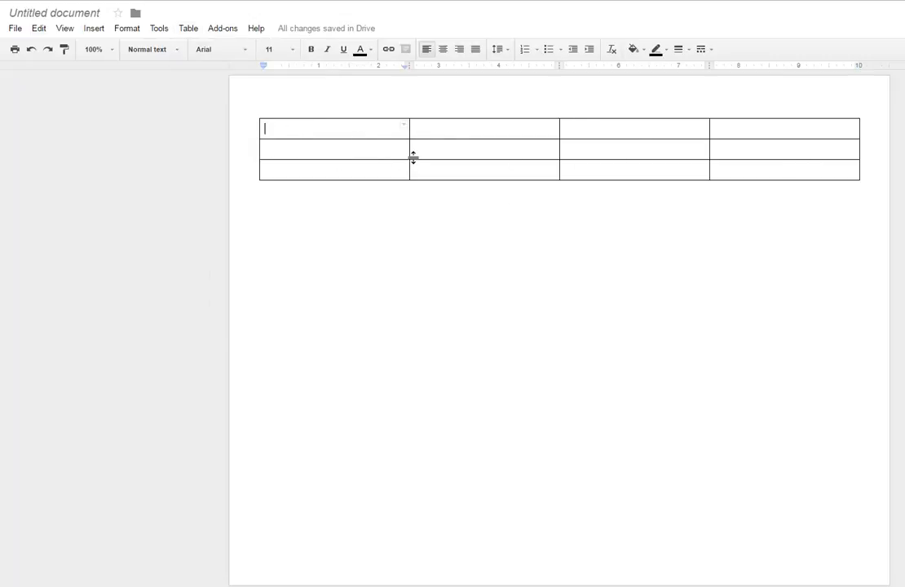
- Merge all four cells of the table's first row into one
{"action": "left_click_drag", "start_coordinate": [372, 131], "coordinate": [746, 133]}
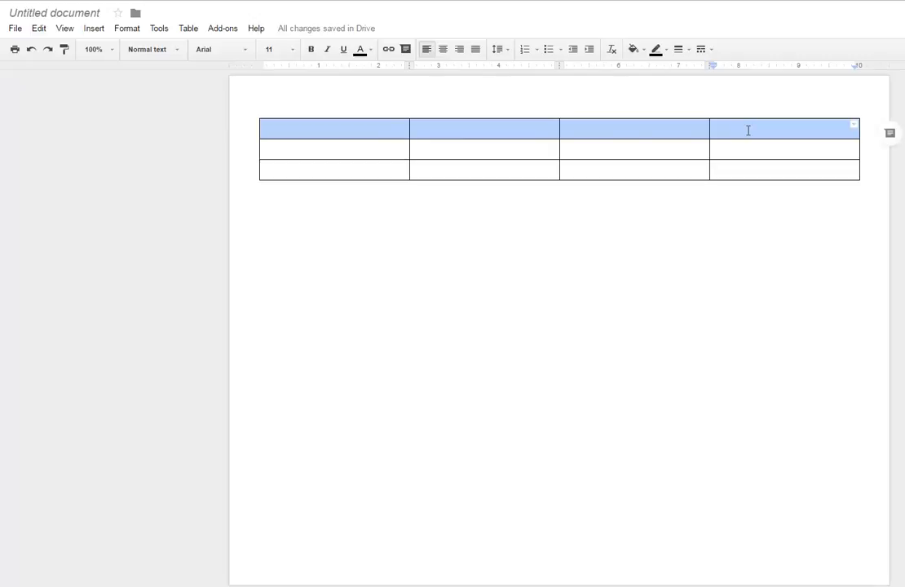
{"action": "right_click", "coordinate": [748, 130]}
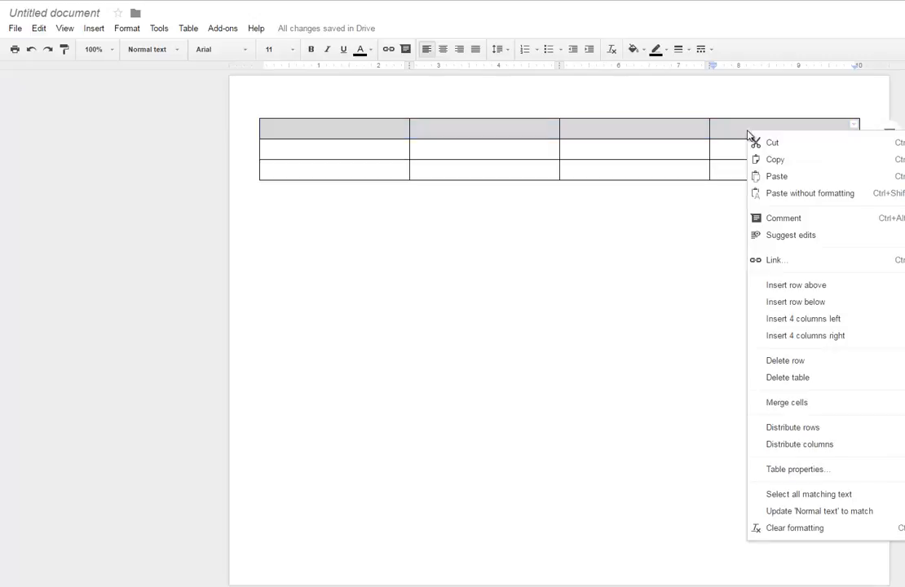
{"action": "left_click", "coordinate": [187, 29]}
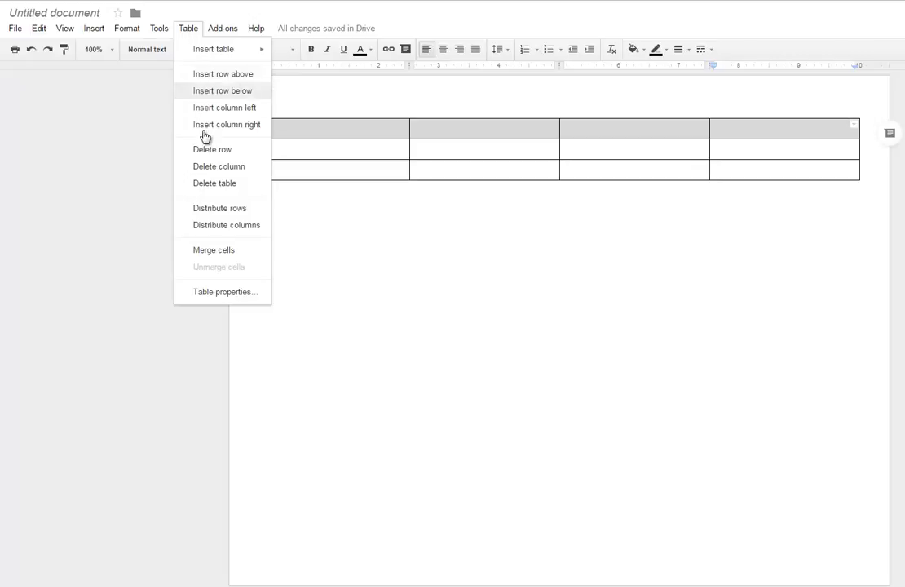
{"action": "left_click", "coordinate": [213, 254]}
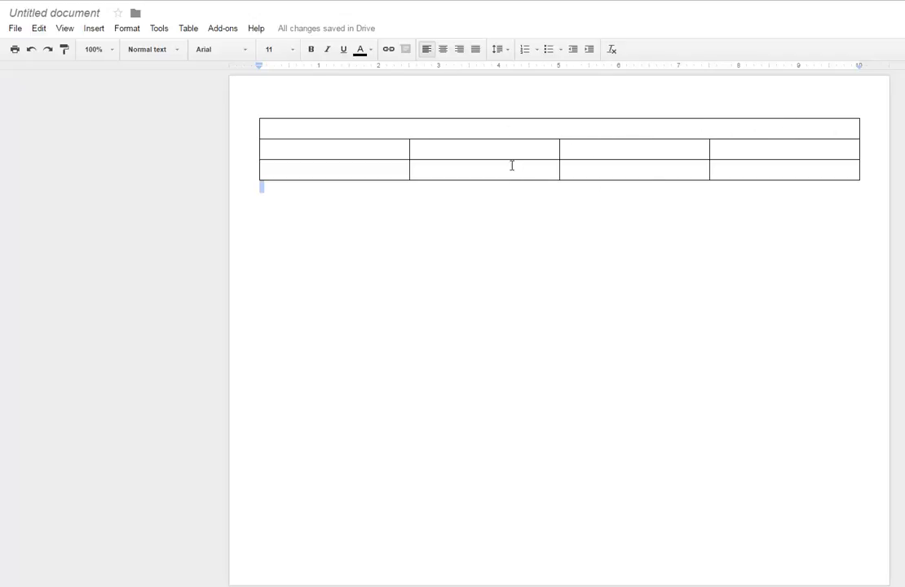
- Merge the two middle cells of the table's second row
{"action": "left_click_drag", "start_coordinate": [512, 151], "coordinate": [588, 155]}
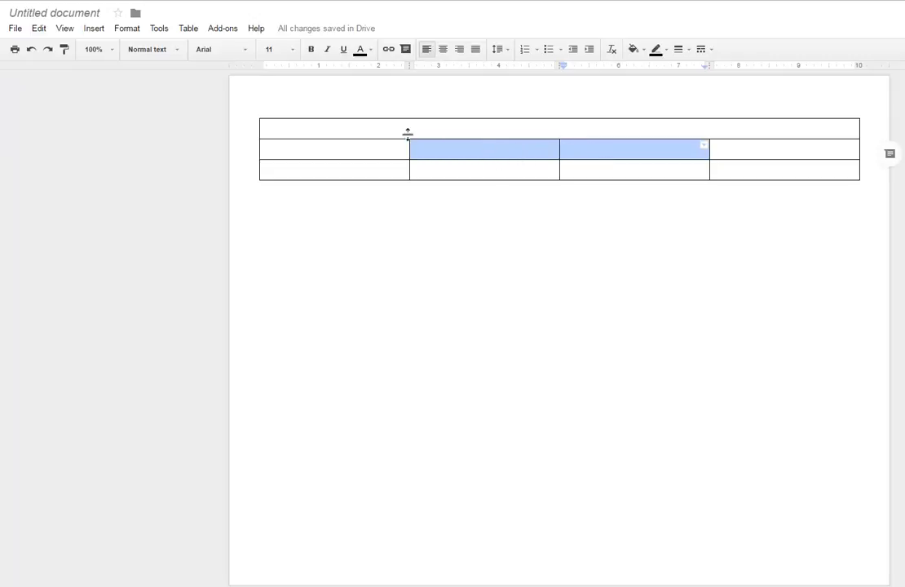
{"action": "left_click", "coordinate": [186, 29]}
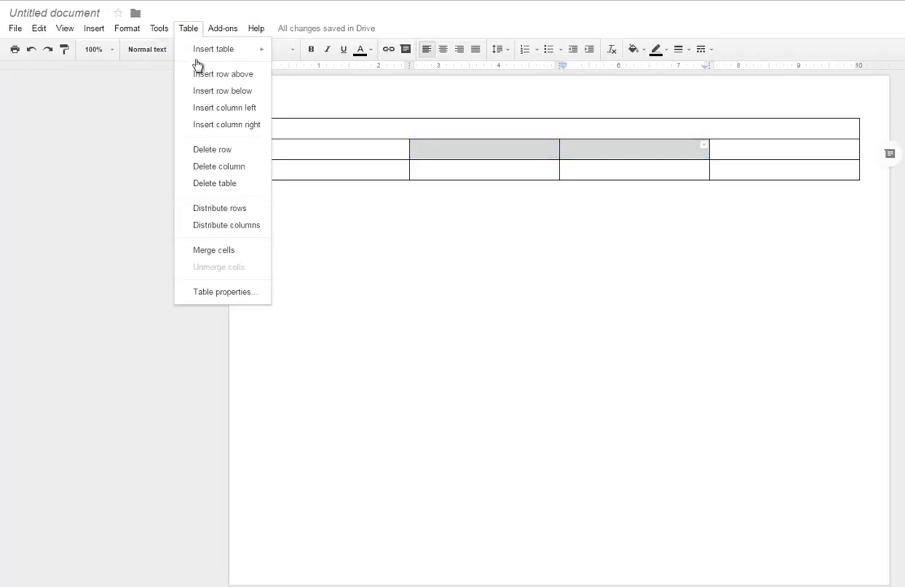
{"action": "left_click", "coordinate": [212, 255]}
{"action": "left_click", "coordinate": [625, 232]}
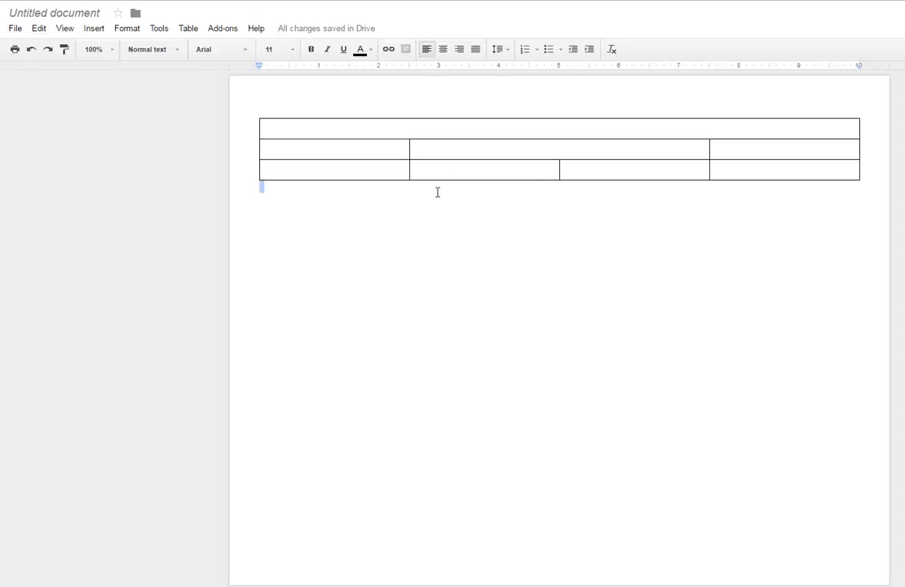
- Increase the heights of the second and third rows so the table fills one page, with the third row tallest
{"action": "left_click_drag", "start_coordinate": [388, 180], "coordinate": [382, 537]}
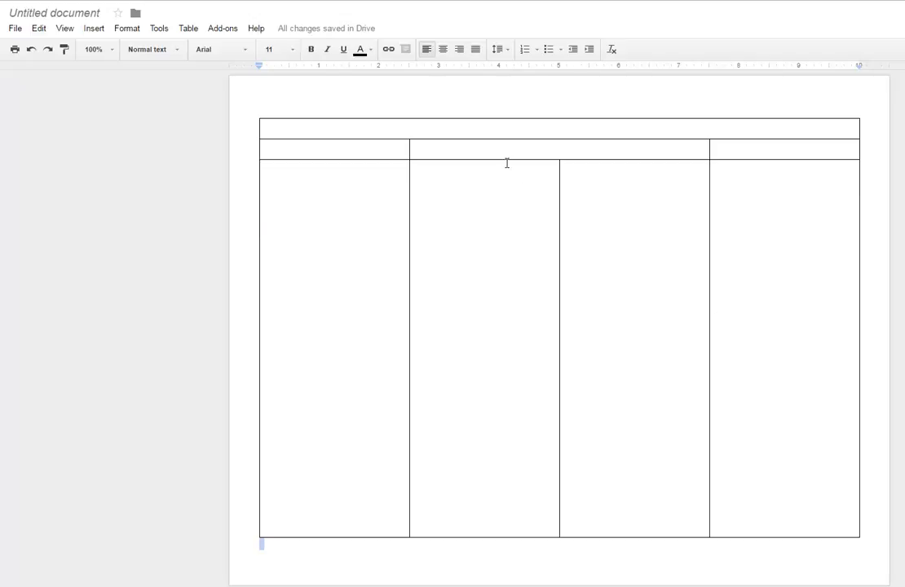
{"action": "left_click_drag", "start_coordinate": [505, 159], "coordinate": [501, 252]}
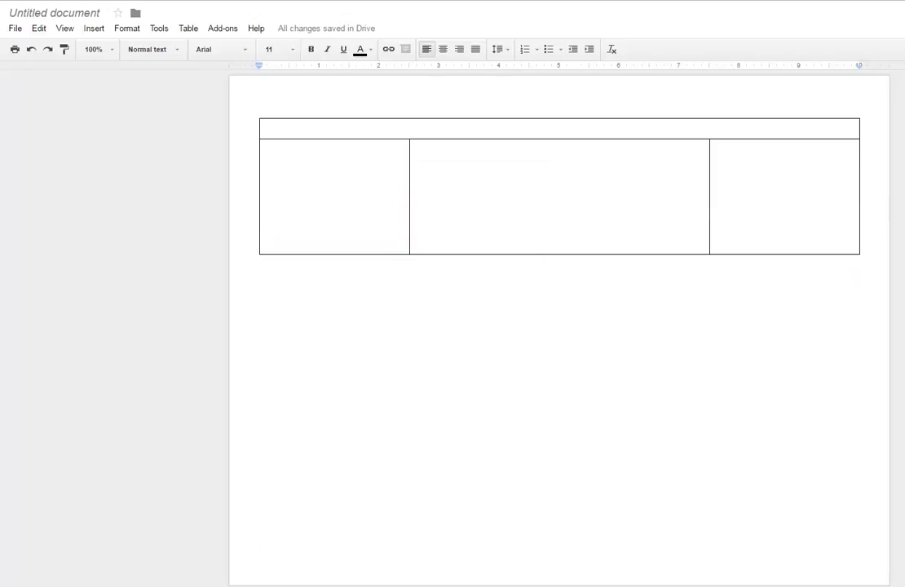
{"action": "scroll", "coordinate": [560, 326], "scroll_direction": "down", "scroll_amount": 6}
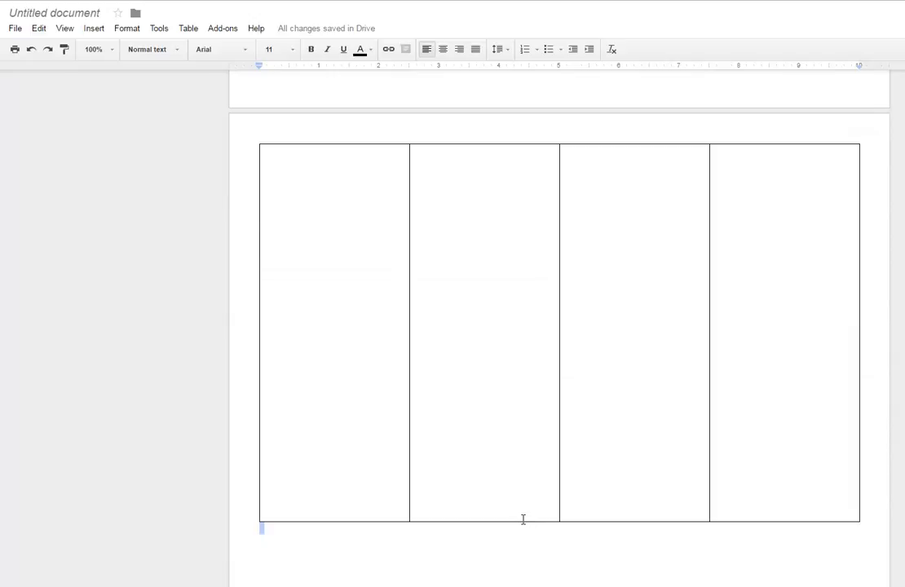
{"action": "left_click_drag", "start_coordinate": [521, 520], "coordinate": [522, 409]}
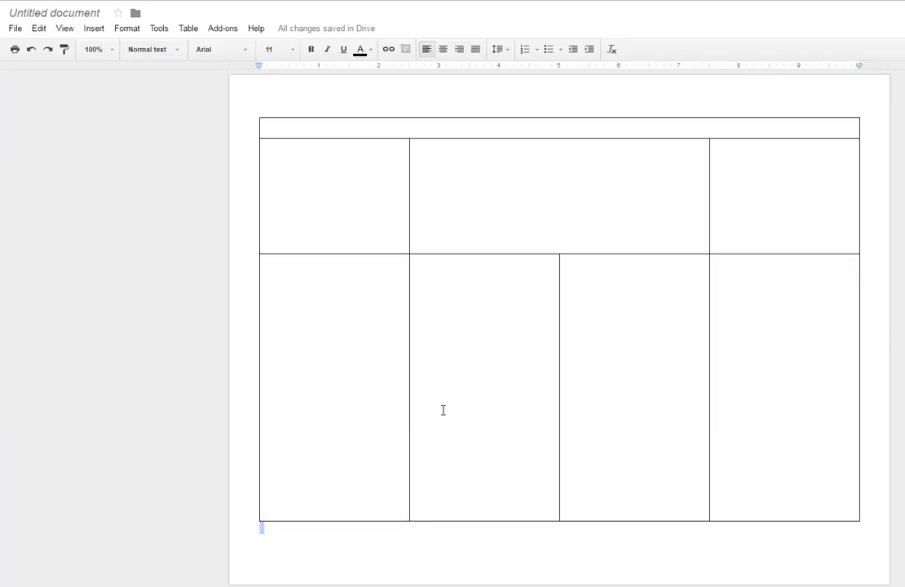
{"action": "left_click_drag", "start_coordinate": [454, 521], "coordinate": [453, 542]}
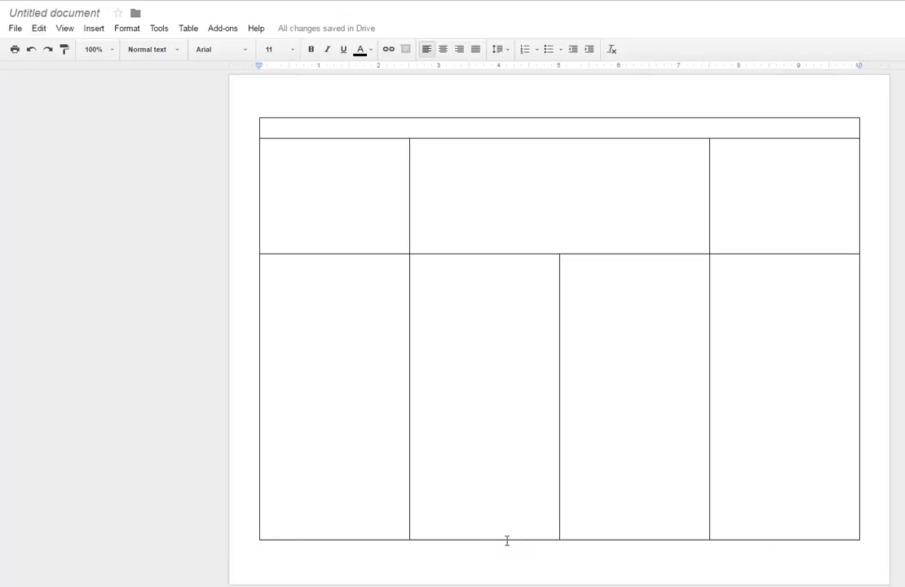
{"action": "left_click_drag", "start_coordinate": [506, 540], "coordinate": [507, 549]}
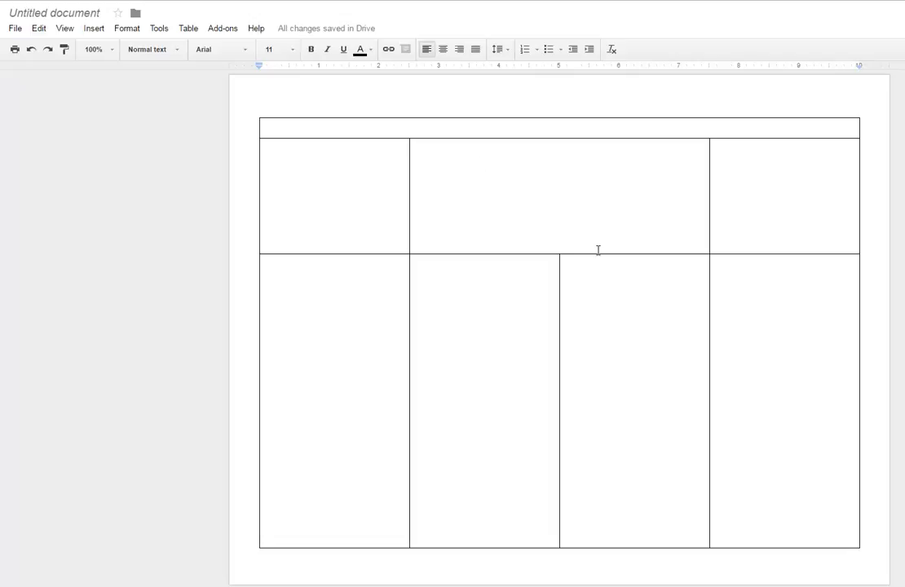
{"action": "double_click", "coordinate": [381, 131]}
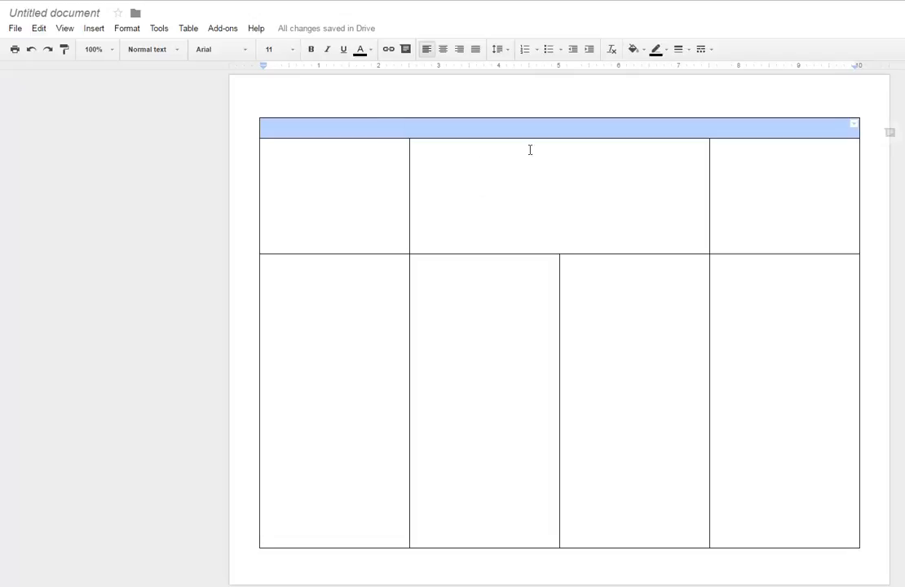
{"action": "double_click", "coordinate": [582, 183]}
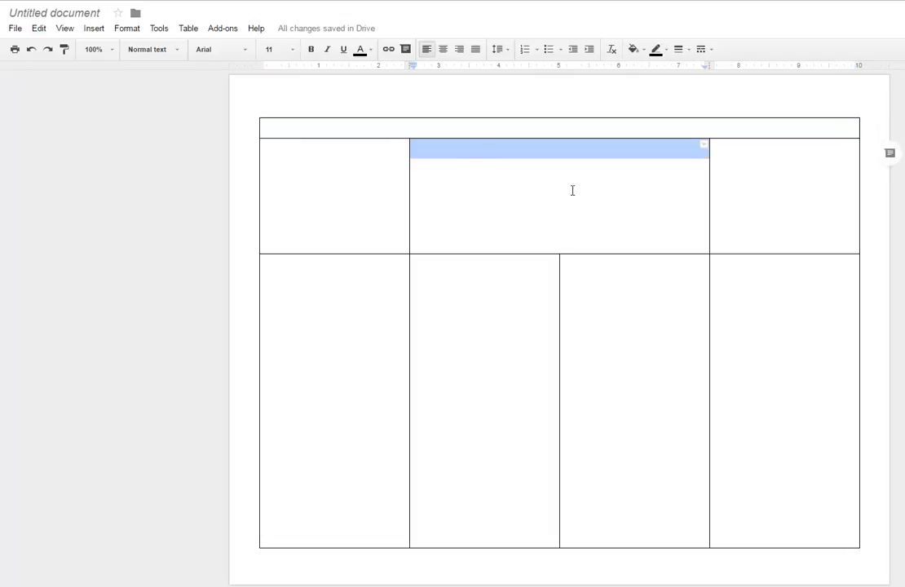
{"action": "double_click", "coordinate": [397, 127]}
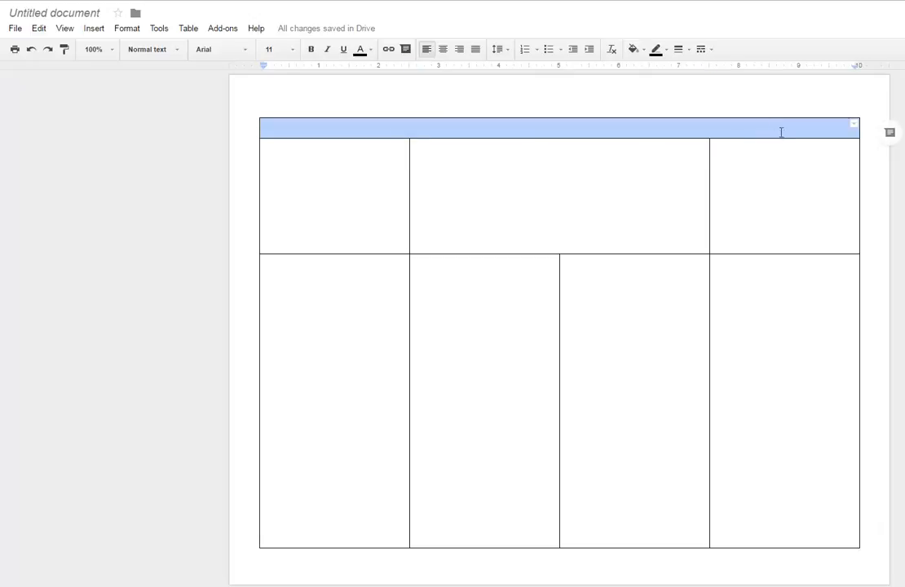
- Merge the second- and third-row cells of the first column into one tall cell
{"action": "left_click_drag", "start_coordinate": [321, 205], "coordinate": [331, 284]}
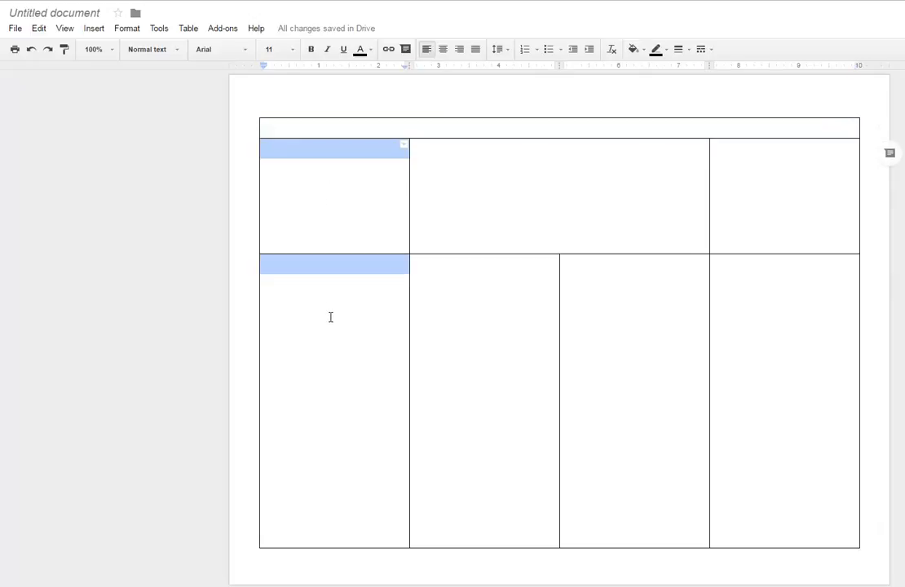
{"action": "right_click", "coordinate": [351, 267]}
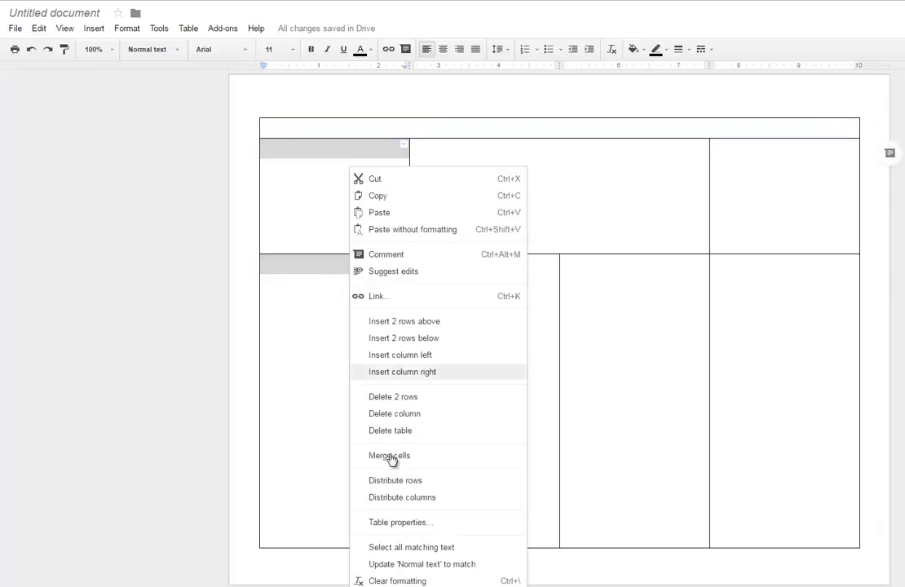
{"action": "left_click", "coordinate": [188, 28]}
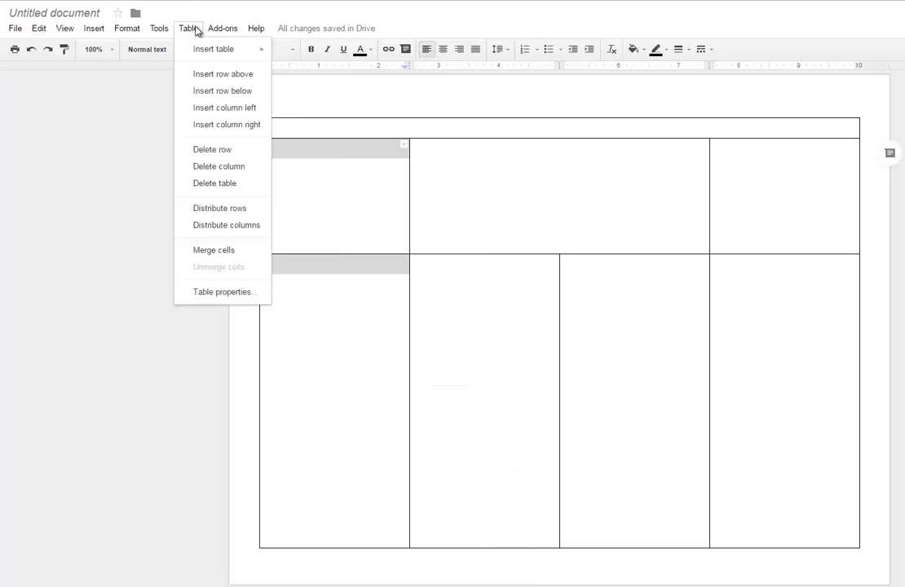
{"action": "left_click", "coordinate": [206, 253]}
- Merge the second- and third-row cells of the last column into one tall cell
{"action": "left_click_drag", "start_coordinate": [814, 232], "coordinate": [781, 323]}
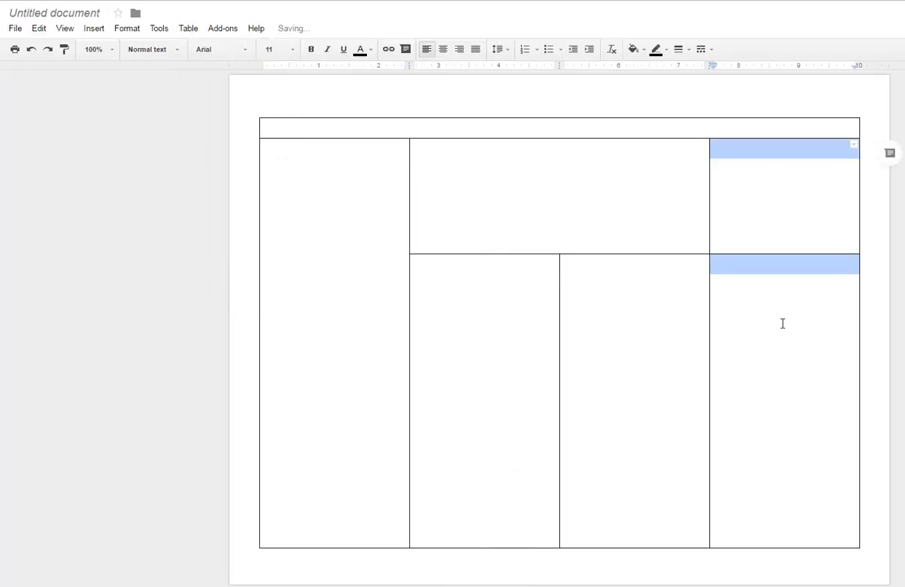
{"action": "left_click", "coordinate": [189, 31]}
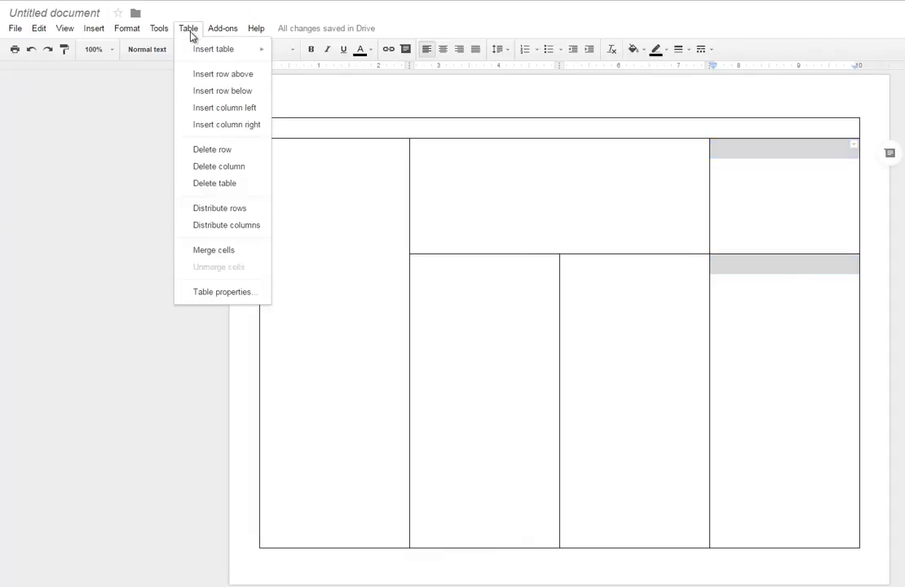
{"action": "left_click", "coordinate": [199, 253]}
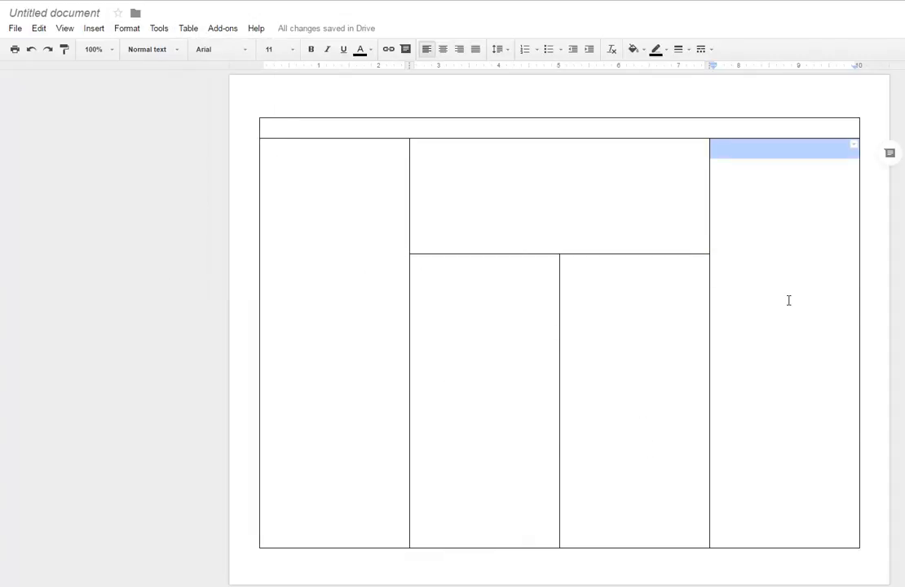
{"action": "left_click", "coordinate": [768, 276]}
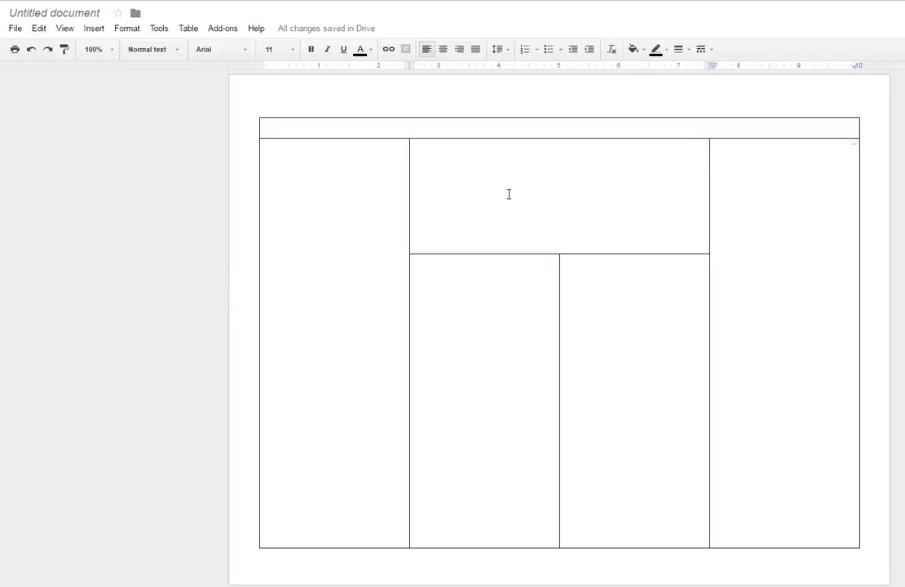
- Enter the title "REAL OR NOT REAL: A MOVIE REVIEW OF OLIVER TWIST" in the table's first row
{"action": "left_click_drag", "start_coordinate": [390, 127], "coordinate": [432, 167]}
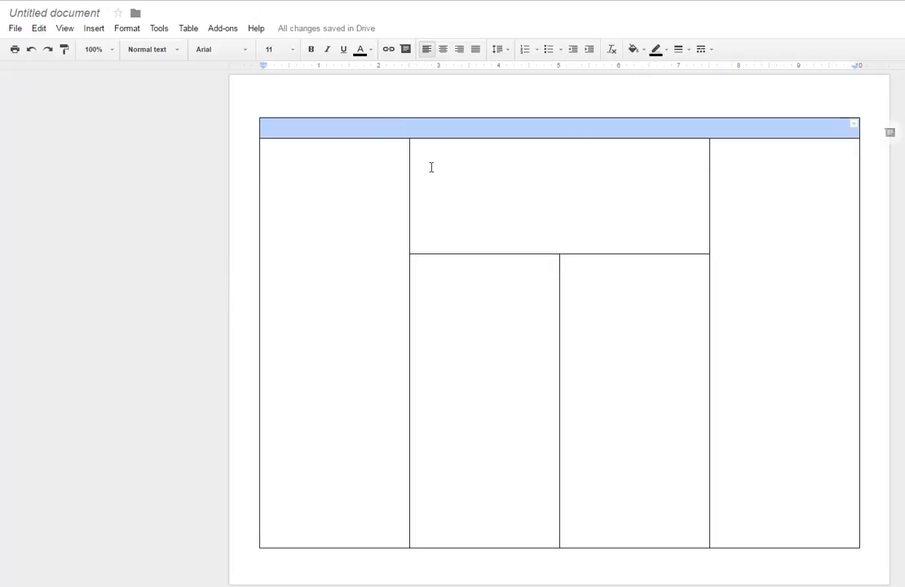
{"action": "left_click", "coordinate": [371, 127]}
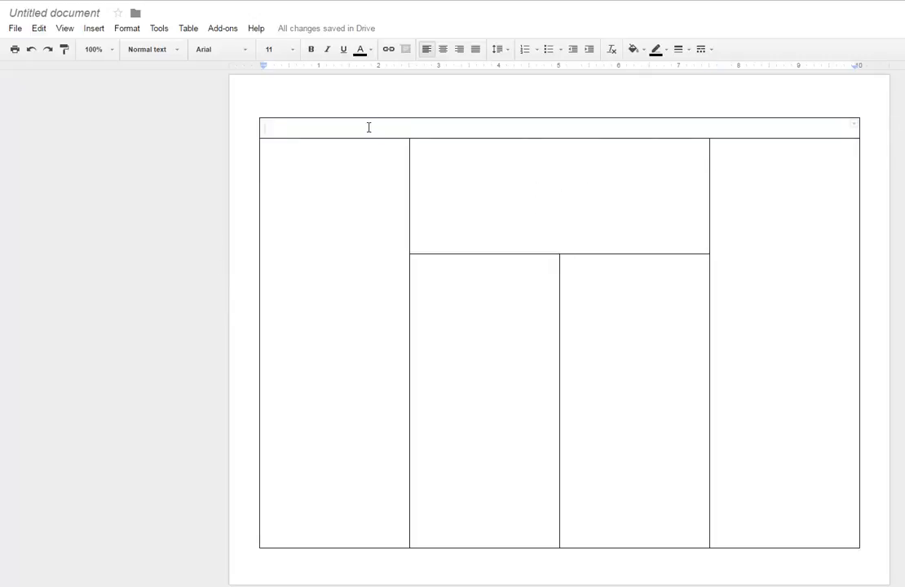
{"action": "type", "text": "Re"}
{"action": "key", "text": "BackSpace"}
{"action": "key", "text": "BackSpace"}
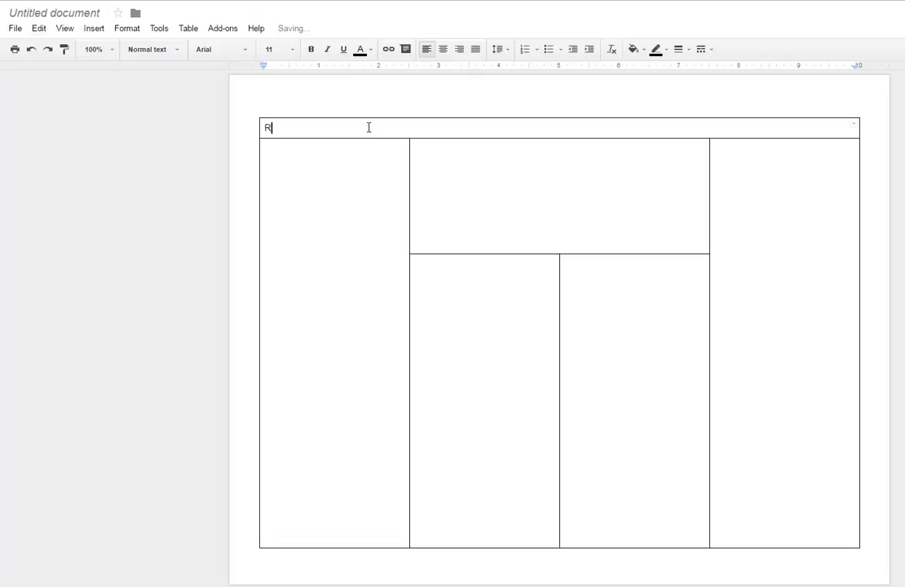
{"action": "type", "text": "EAL OR NOT REAL:"}
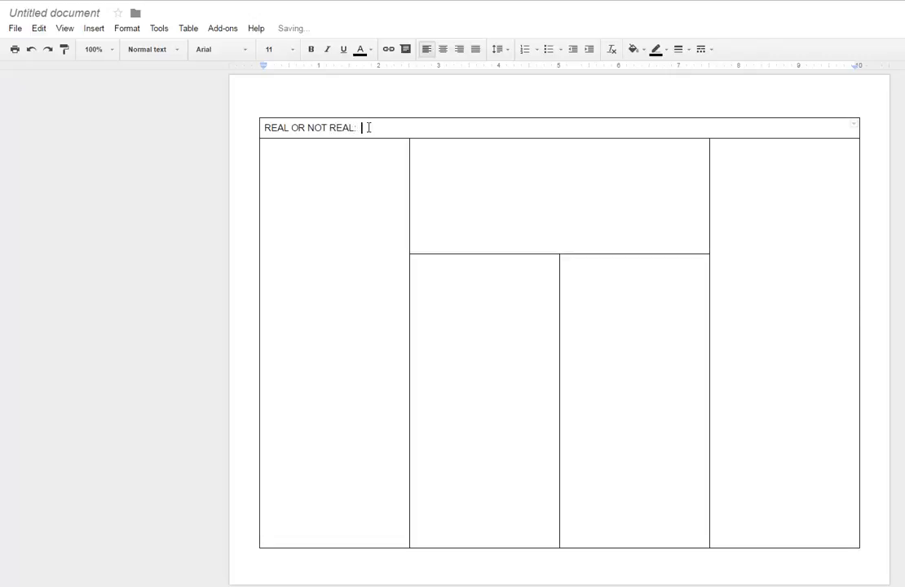
{"action": "type", "text": "  A MOVIE REVIEW OF "}
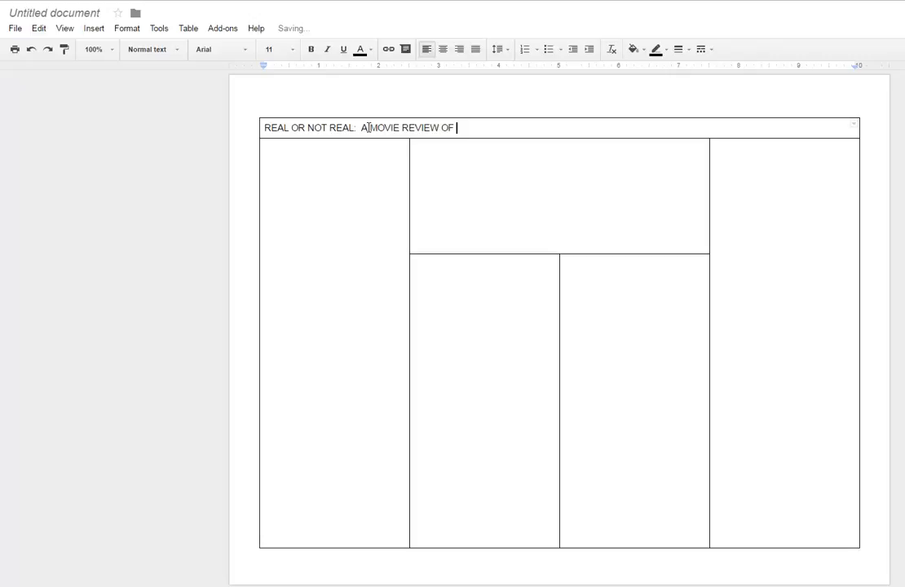
{"action": "type", "text": "OLIVERTTWIST"}
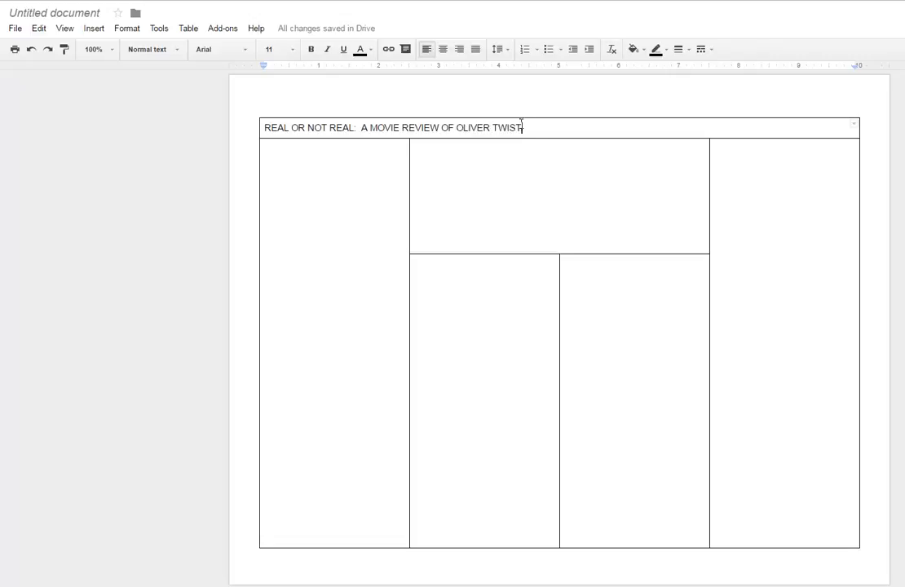
- Set the whole title's font to Times New Roman at size 30
{"action": "left_click_drag", "start_coordinate": [530, 127], "coordinate": [266, 122]}
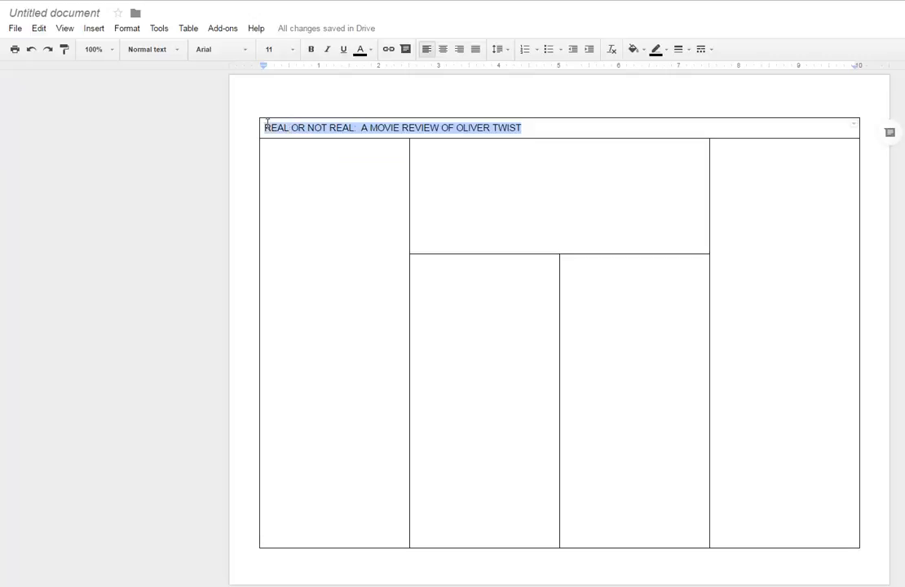
{"action": "left_click", "coordinate": [247, 52]}
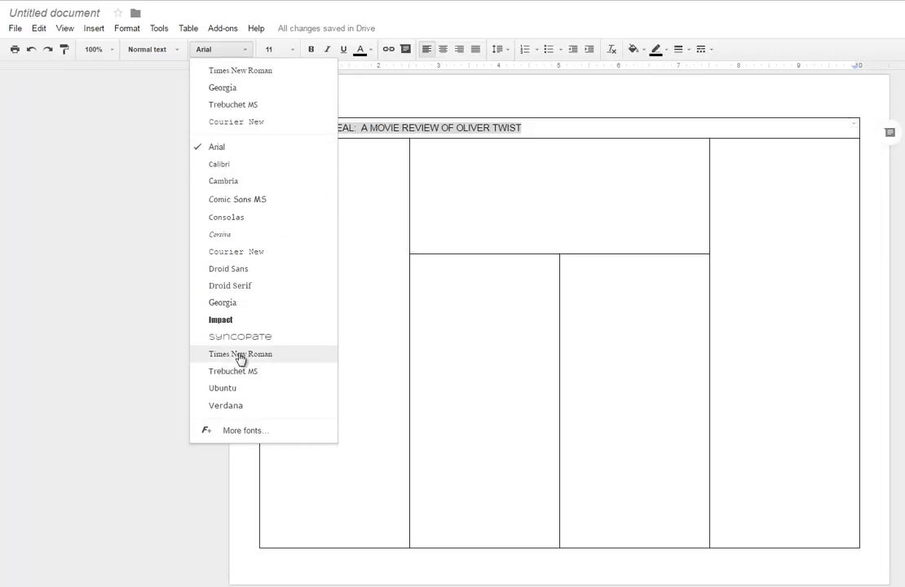
{"action": "left_click", "coordinate": [236, 72]}
{"action": "left_click", "coordinate": [293, 52]}
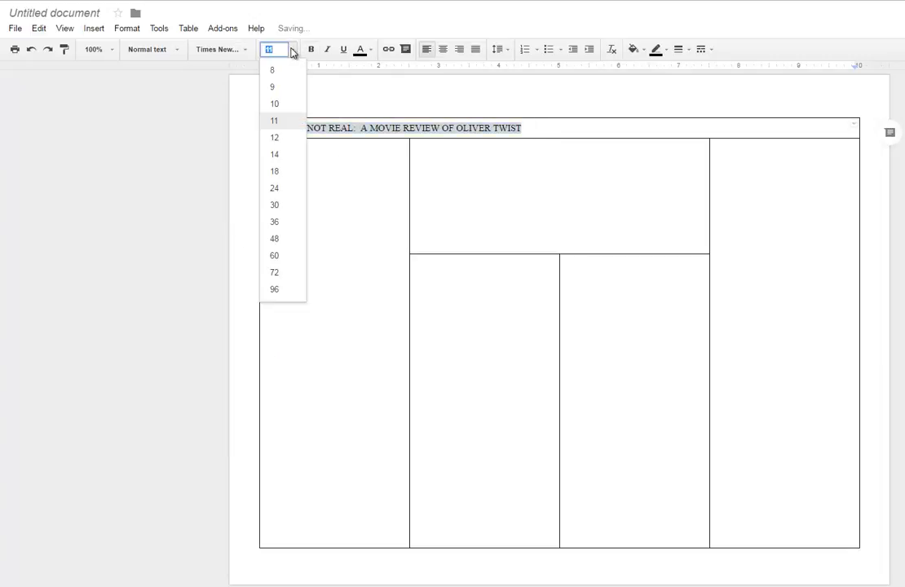
{"action": "left_click", "coordinate": [274, 205]}
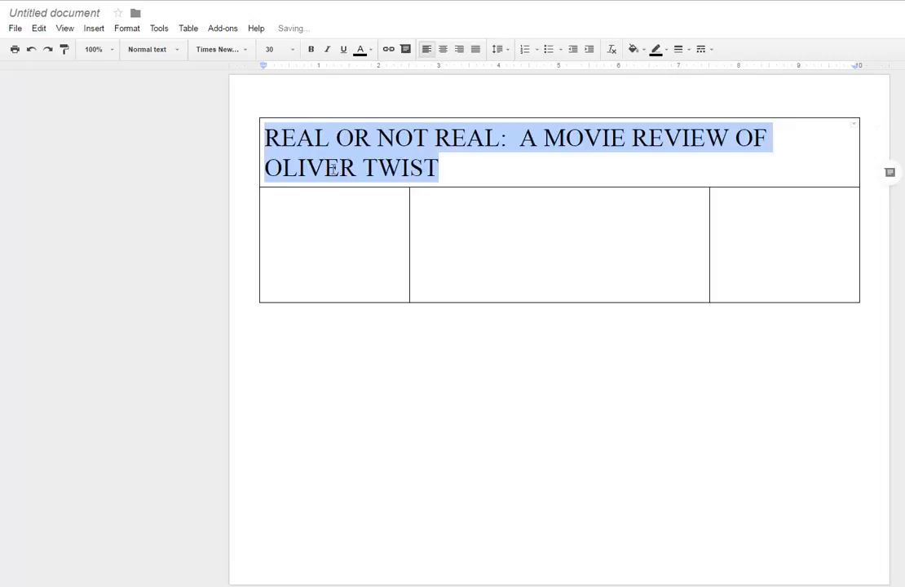
- Reduce the title's font size to 24 so it fits on one line, and make it bold and centred
{"action": "left_click", "coordinate": [262, 52]}
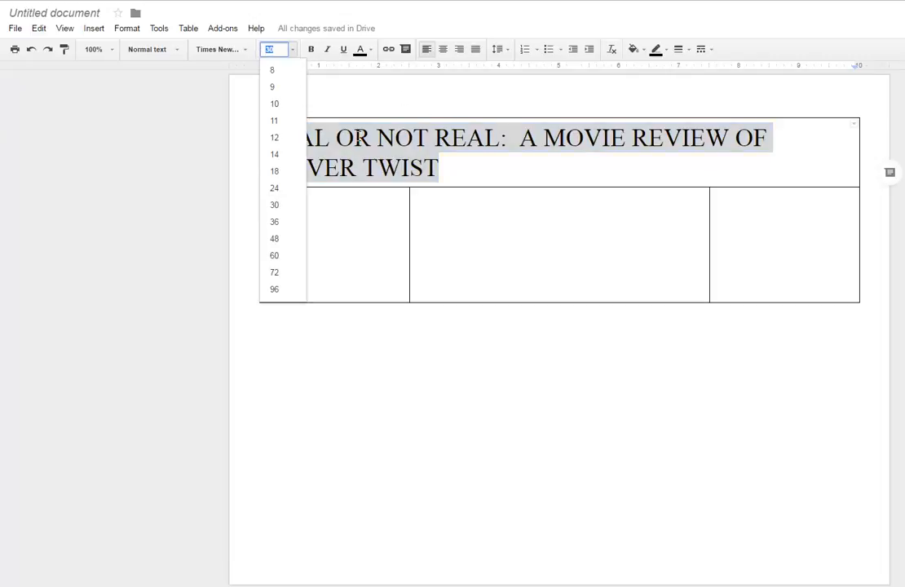
{"action": "key", "text": "Return"}
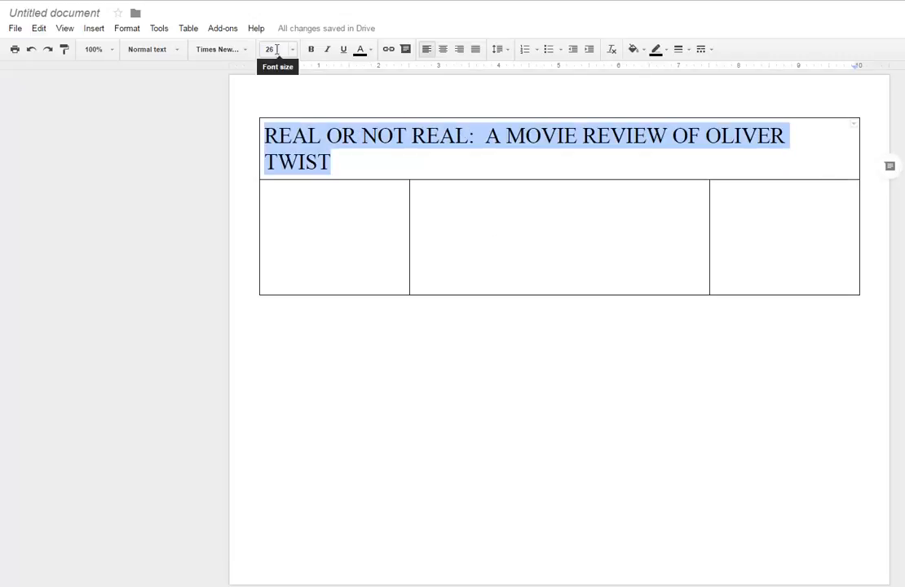
{"action": "left_click", "coordinate": [263, 48]}
{"action": "key", "text": "Return"}
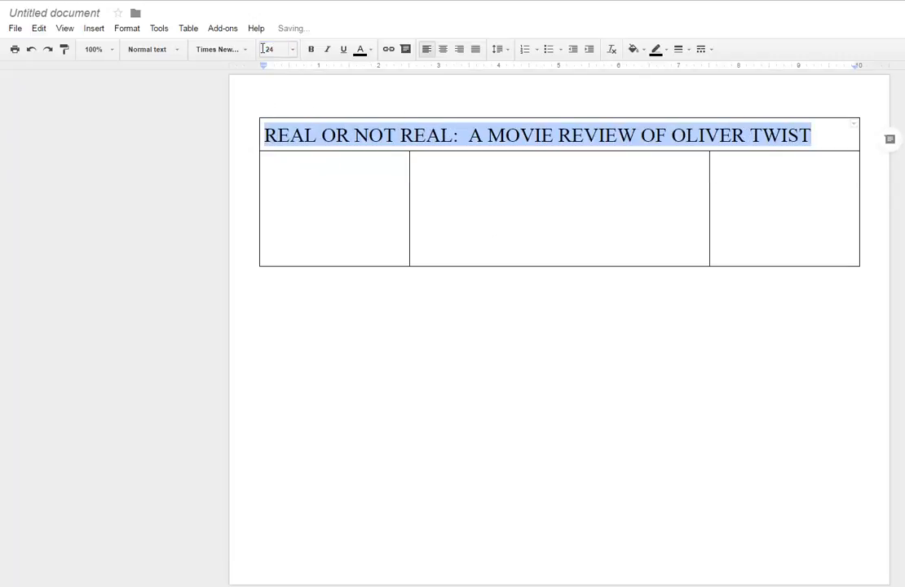
{"action": "left_click", "coordinate": [311, 50]}
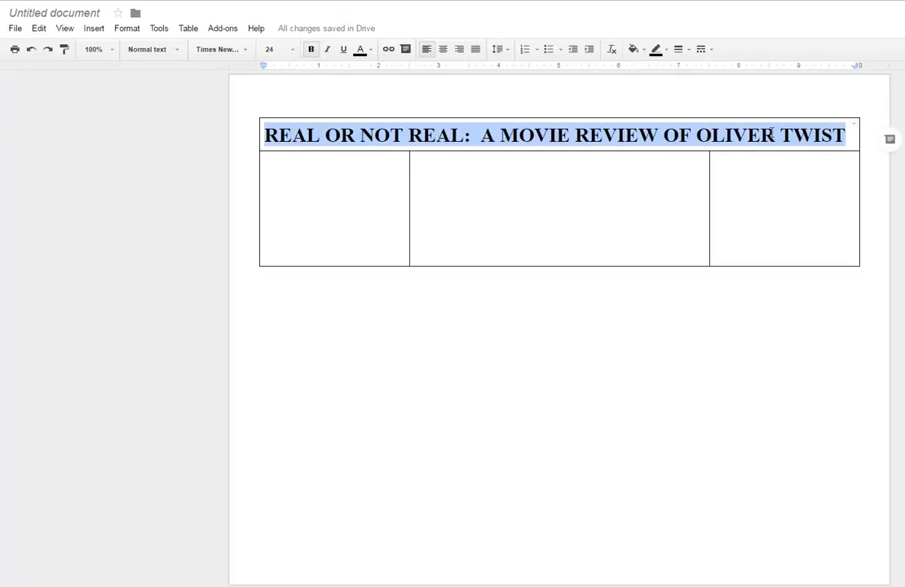
{"action": "left_click", "coordinate": [443, 50]}
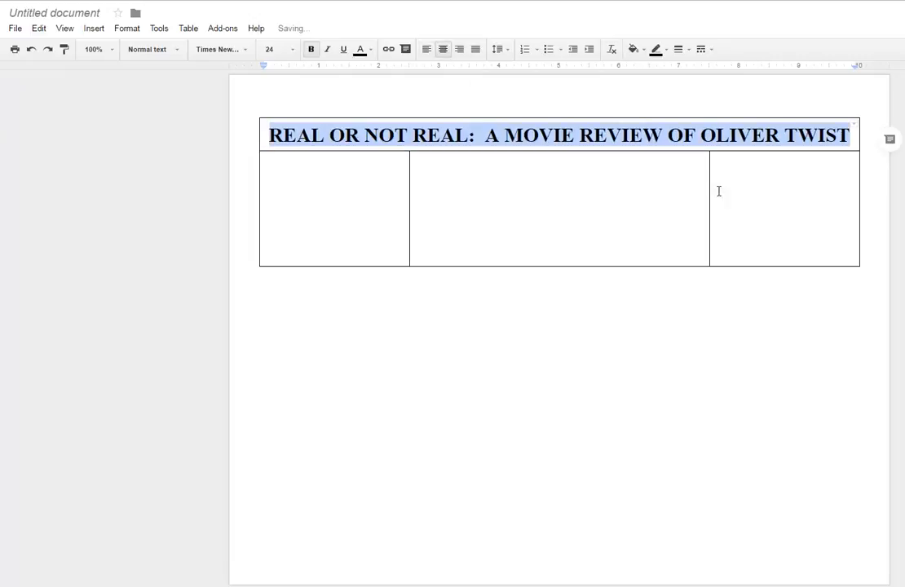
- Reduce the third row's height so the whole table fits on the first page with a small margin below it
{"action": "left_click_drag", "start_coordinate": [618, 177], "coordinate": [513, 275]}
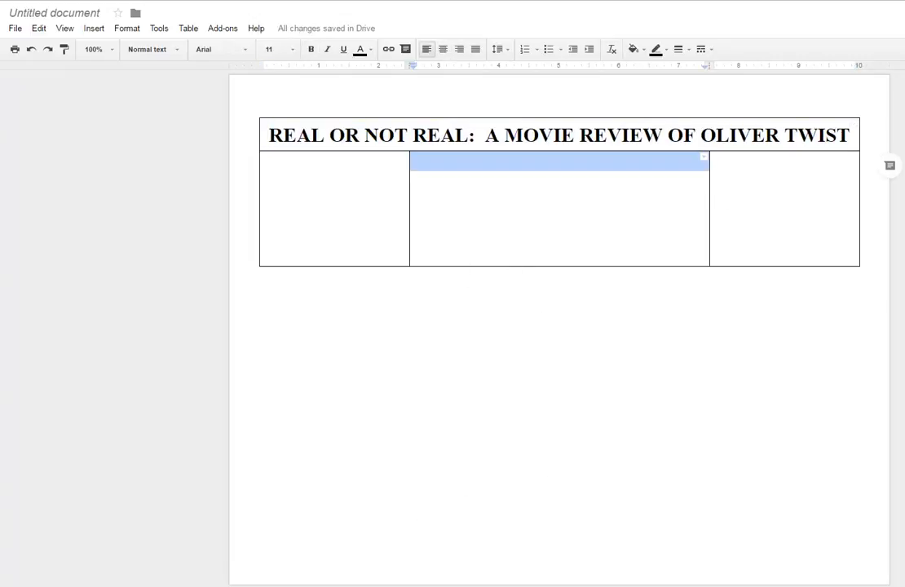
{"action": "scroll", "coordinate": [780, 465], "scroll_direction": "down", "scroll_amount": 7}
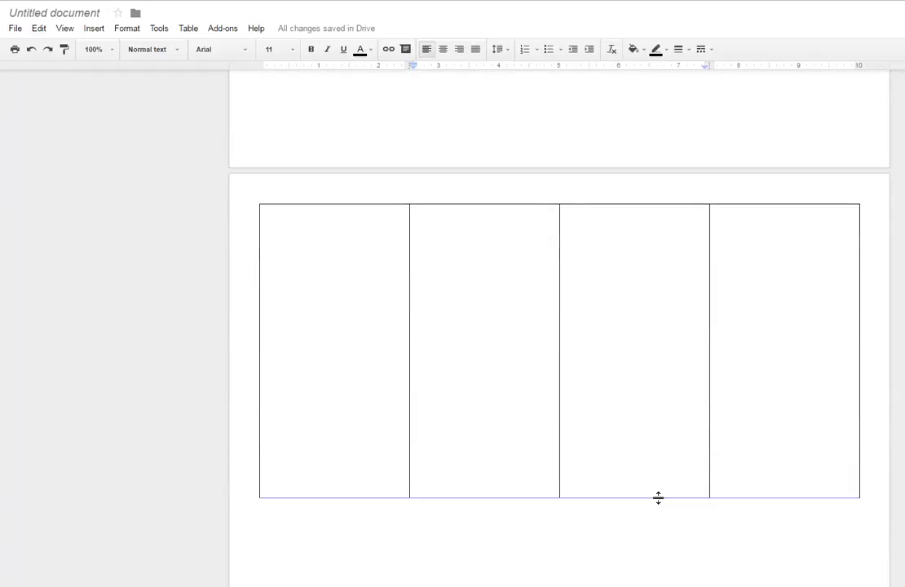
{"action": "left_click_drag", "start_coordinate": [659, 497], "coordinate": [660, 461]}
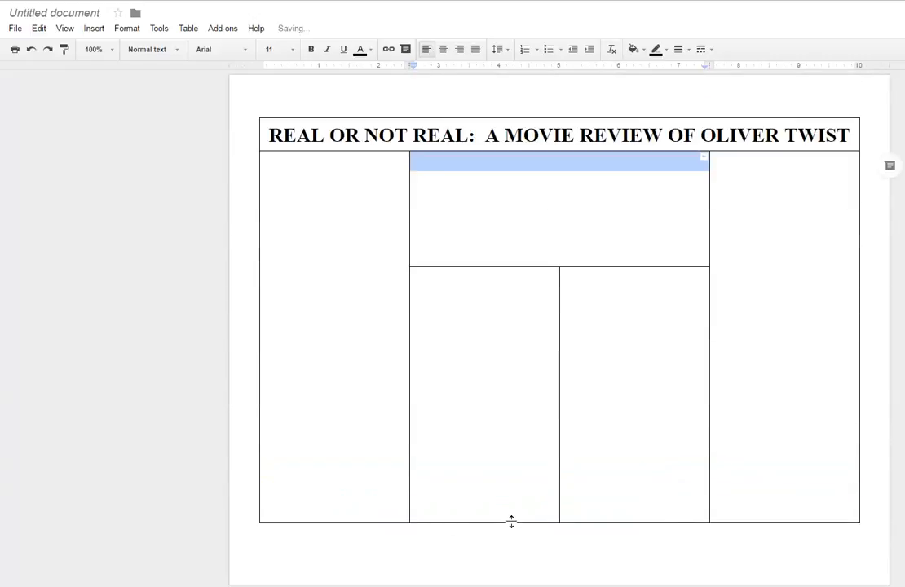
{"action": "left_click_drag", "start_coordinate": [512, 521], "coordinate": [513, 537]}
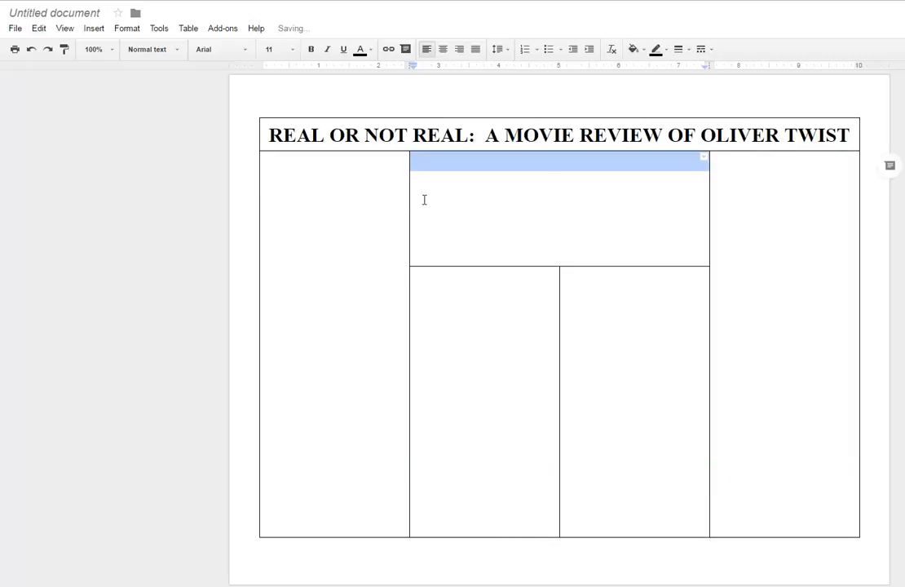
- Switch to the Google Images results for "oliver twist 2007" and copy the wide 600 × 188 Oliver Twist cast banner
{"action": "left_click", "coordinate": [555, 179]}
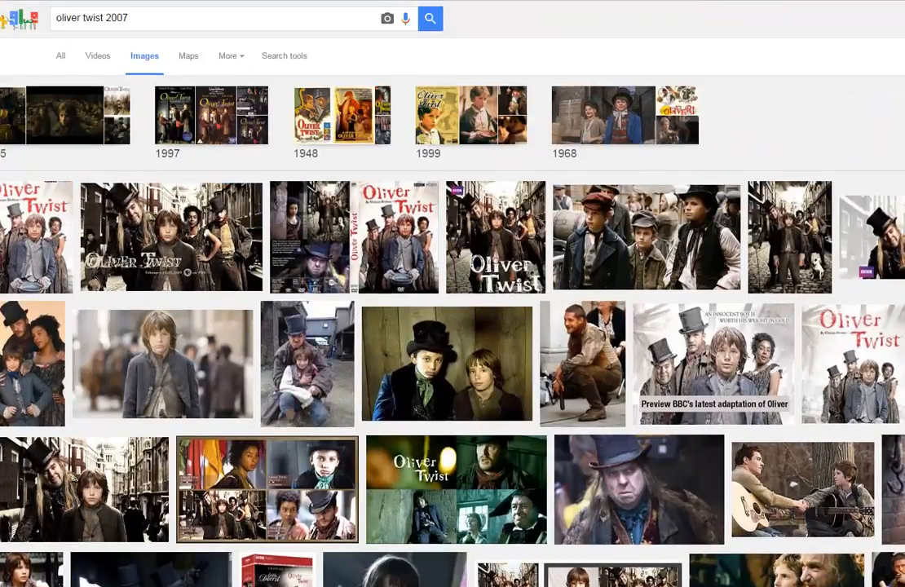
{"action": "scroll", "coordinate": [453, 294], "scroll_direction": "down", "scroll_amount": 15}
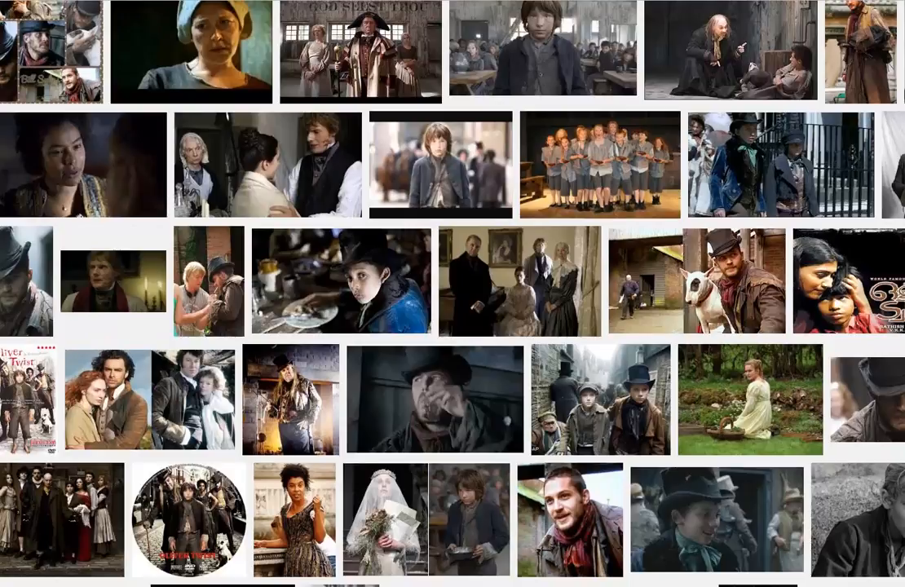
{"action": "scroll", "coordinate": [452, 293], "scroll_direction": "down", "scroll_amount": 5}
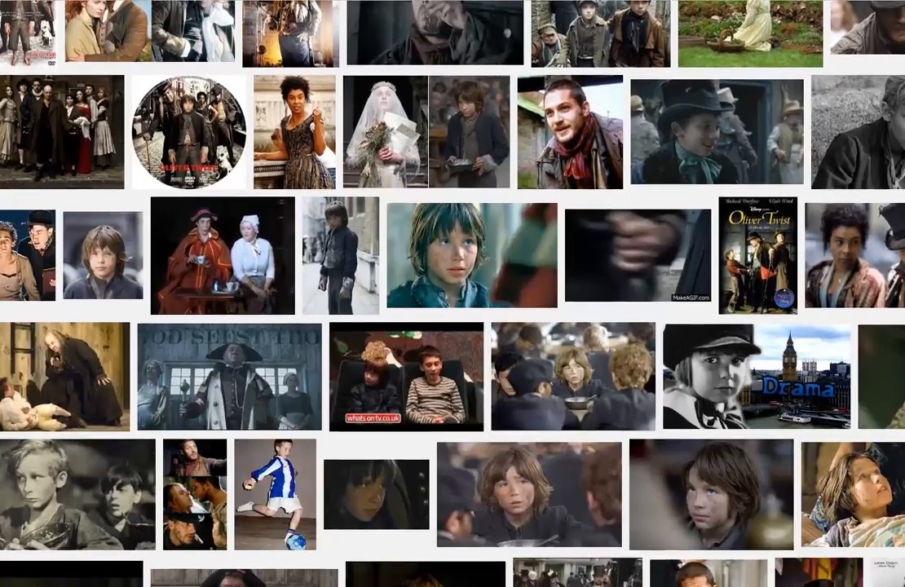
{"action": "scroll", "coordinate": [452, 293], "scroll_direction": "down", "scroll_amount": 6}
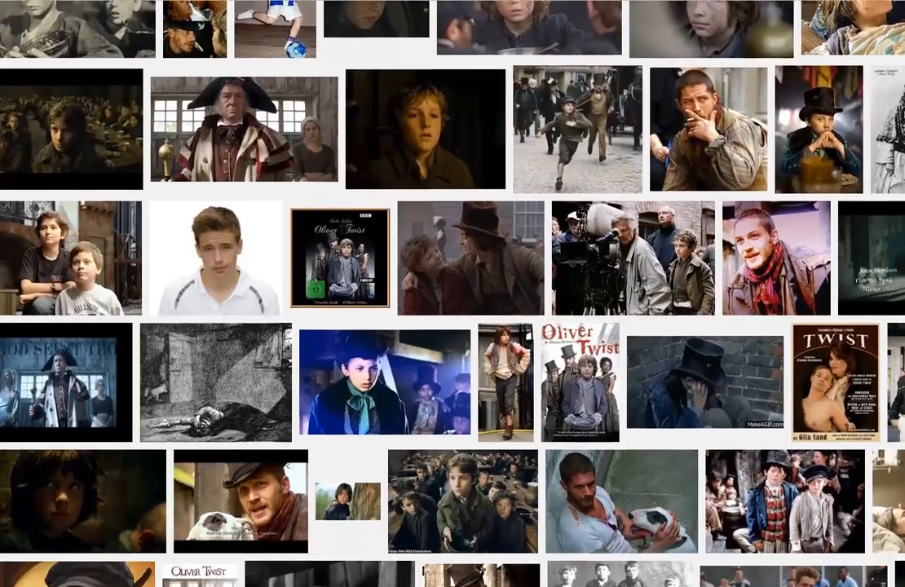
{"action": "scroll", "coordinate": [453, 294], "scroll_direction": "down", "scroll_amount": 4}
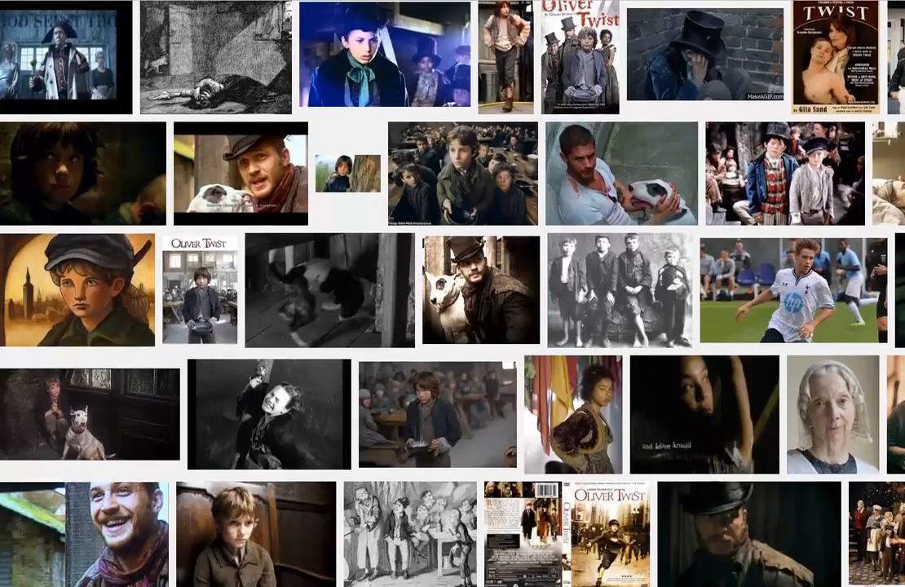
{"action": "scroll", "coordinate": [453, 294], "scroll_direction": "down", "scroll_amount": 3}
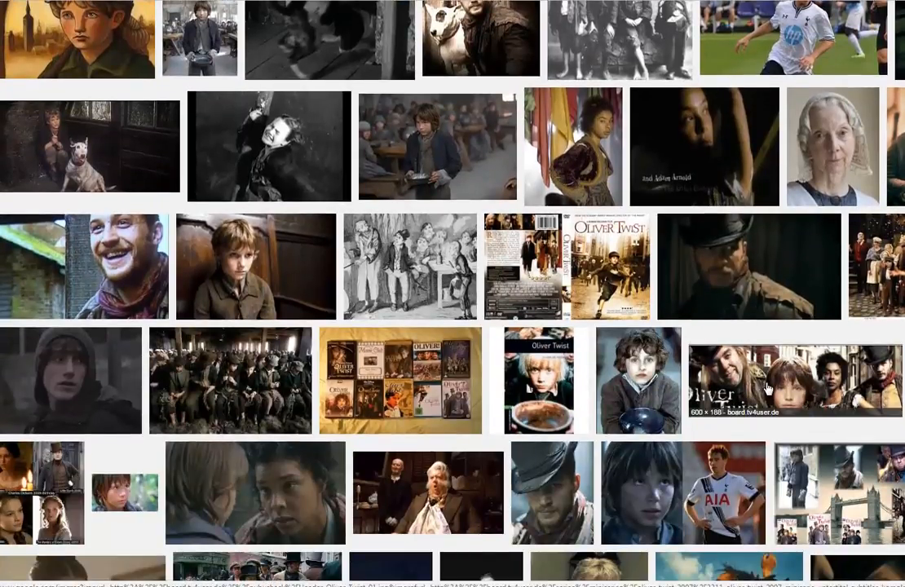
{"action": "right_click", "coordinate": [768, 390]}
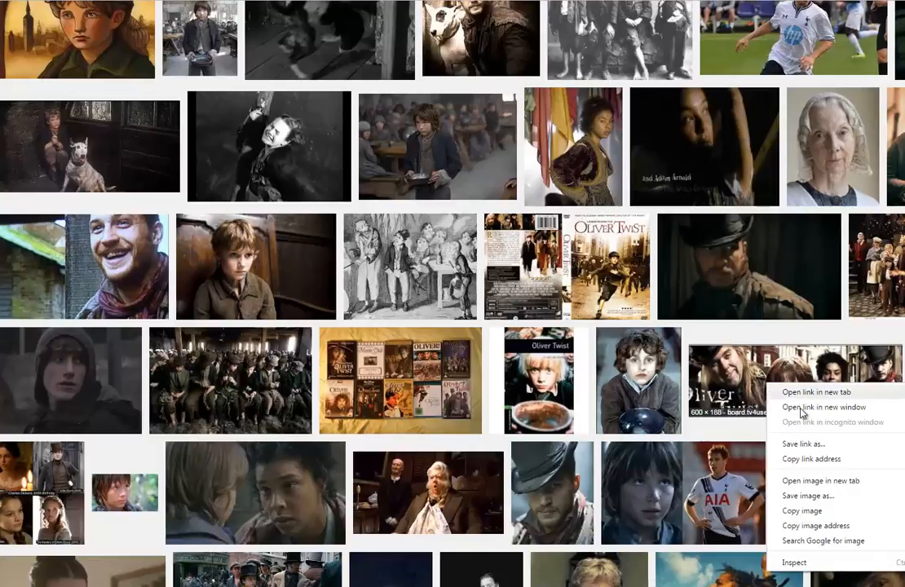
{"action": "left_click", "coordinate": [801, 511]}
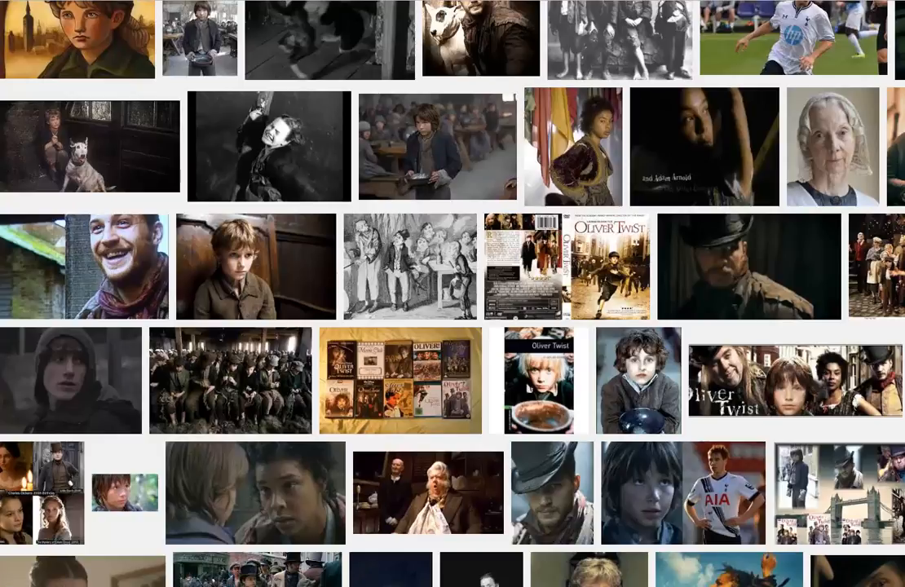
- Return to the document and paste the copied banner image into the merged middle cell of the second row
{"action": "left_click", "coordinate": [343, 0]}
{"action": "left_click", "coordinate": [505, 197]}
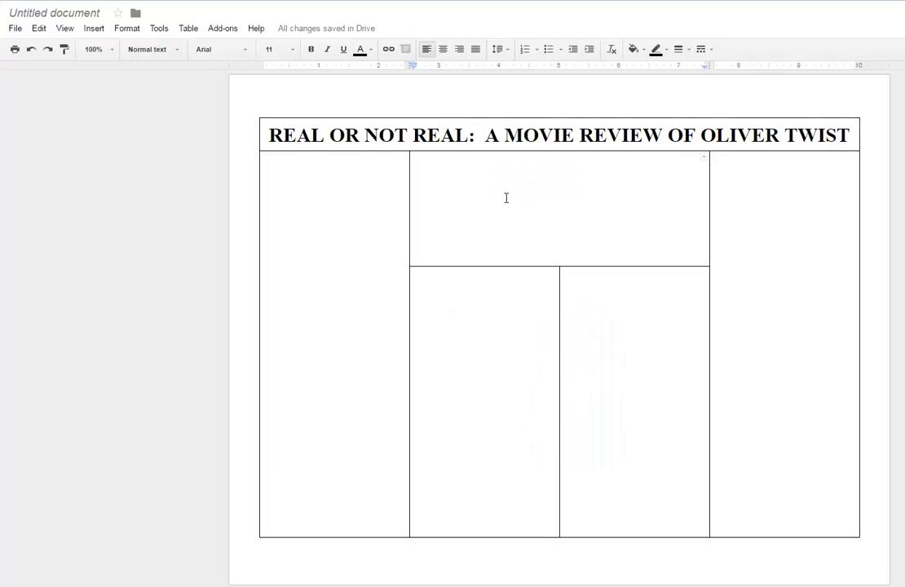
{"action": "right_click", "coordinate": [506, 197]}
{"action": "left_click", "coordinate": [530, 230]}
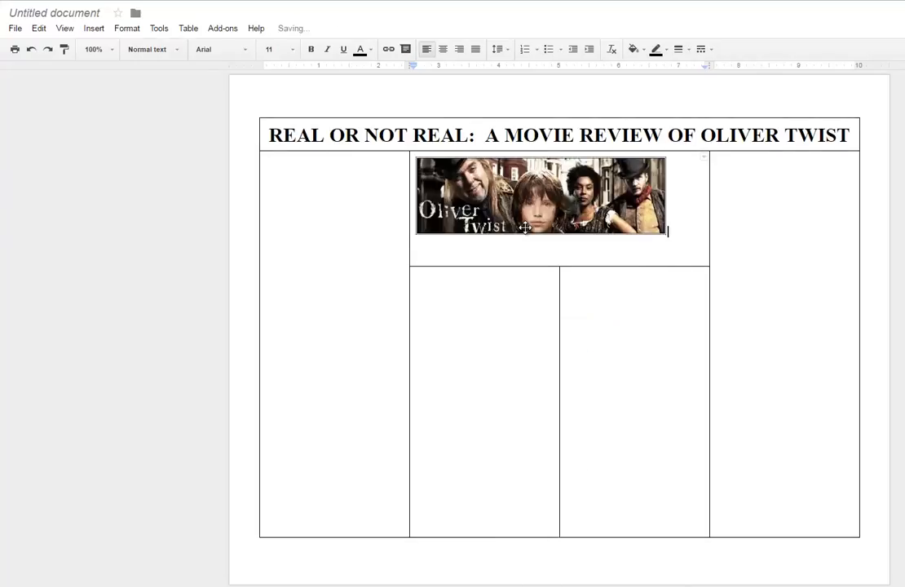
- Resize the banner image to nearly fill the merged cell's width and reduce the row's height to fit closely around it
{"action": "left_click", "coordinate": [499, 196]}
{"action": "mouse_move", "coordinate": [667, 234]}
{"action": "left_mouse_down"}
{"action": "mouse_move", "coordinate": [680, 252]}
{"action": "mouse_move", "coordinate": [675, 247]}
{"action": "left_mouse_up"}
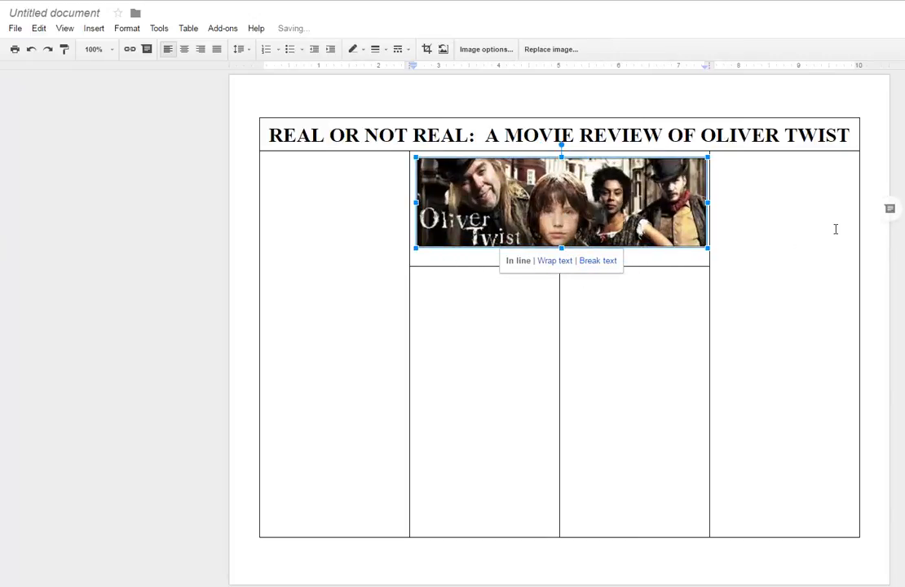
{"action": "left_click_drag", "start_coordinate": [825, 233], "coordinate": [569, 256]}
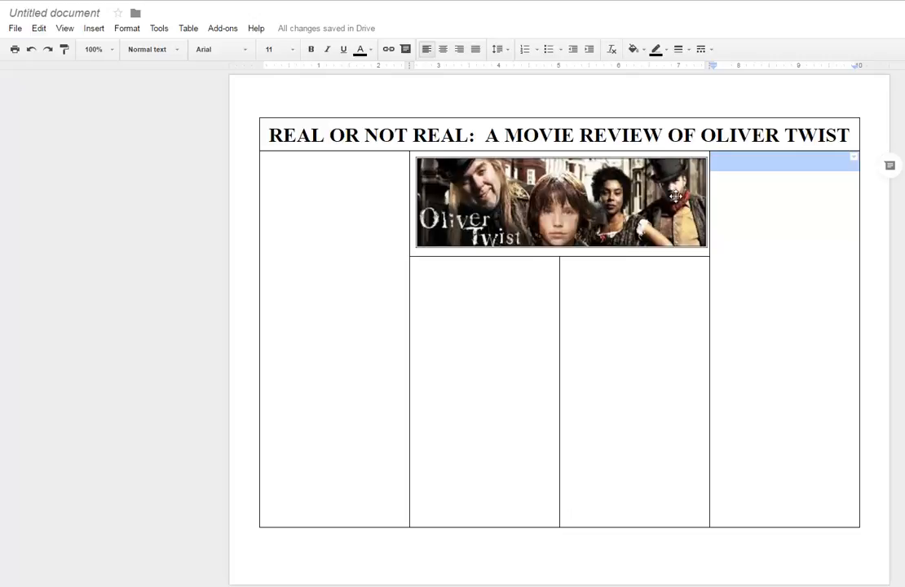
{"action": "left_click", "coordinate": [604, 196]}
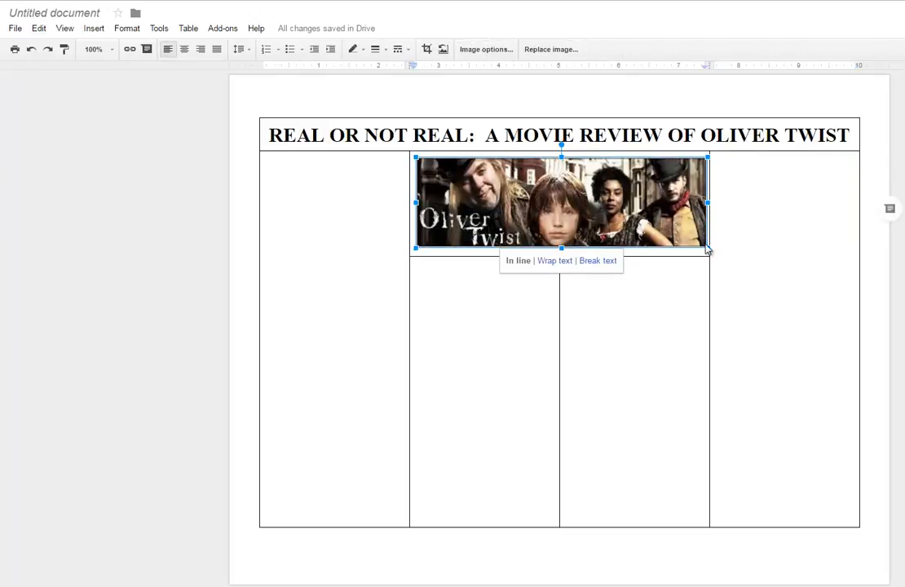
{"action": "left_click_drag", "start_coordinate": [707, 248], "coordinate": [701, 243]}
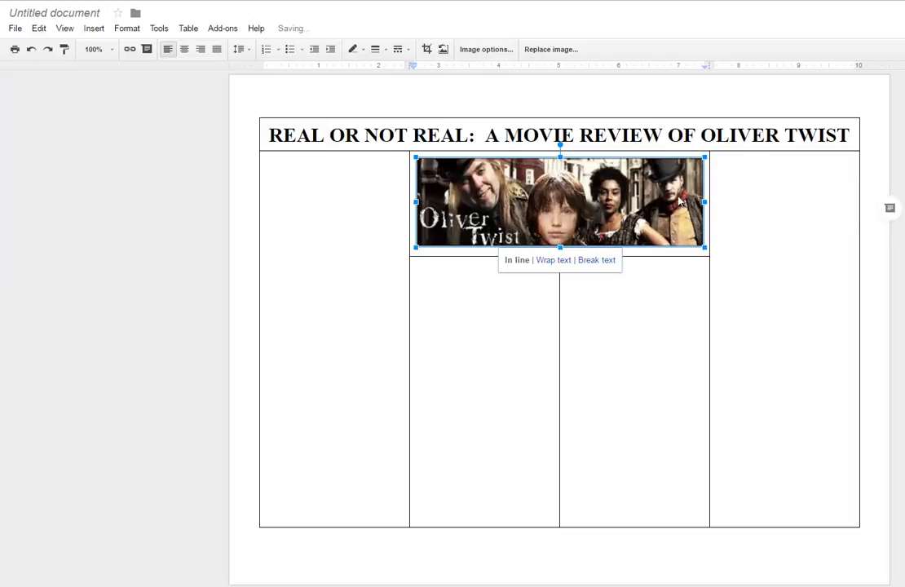
- Enter "EDITOR IN CHIEF: YOUR NAME" on the blank line above the table
{"action": "left_click", "coordinate": [342, 197]}
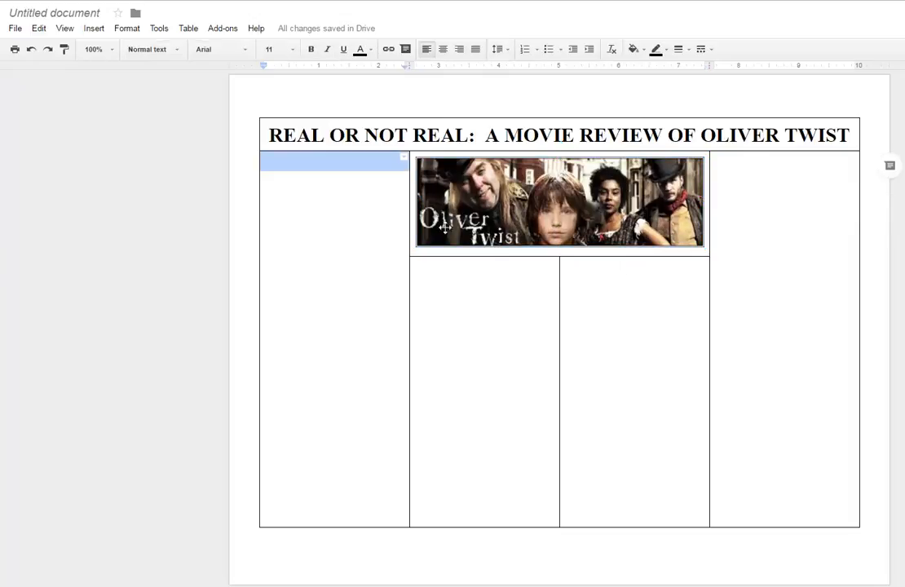
{"action": "left_click", "coordinate": [349, 221]}
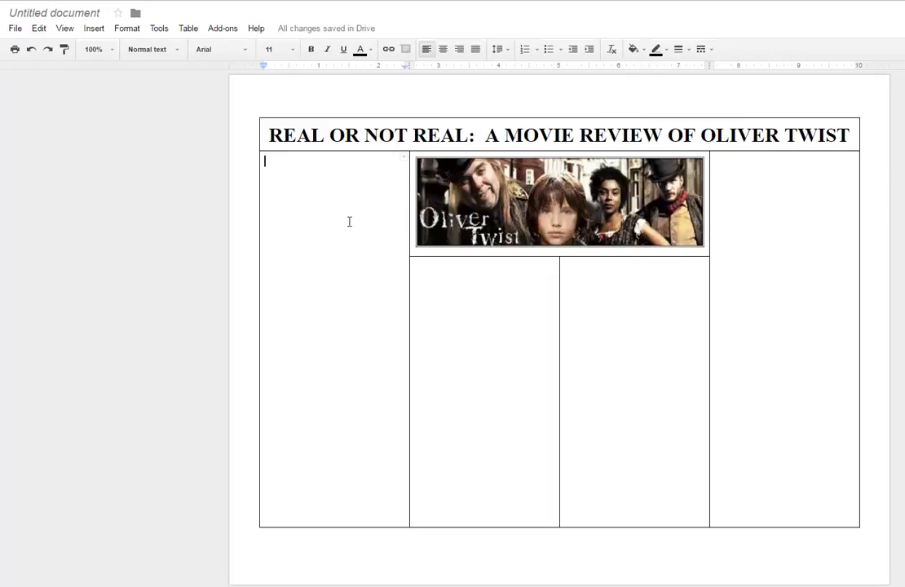
{"action": "double_click", "coordinate": [267, 109]}
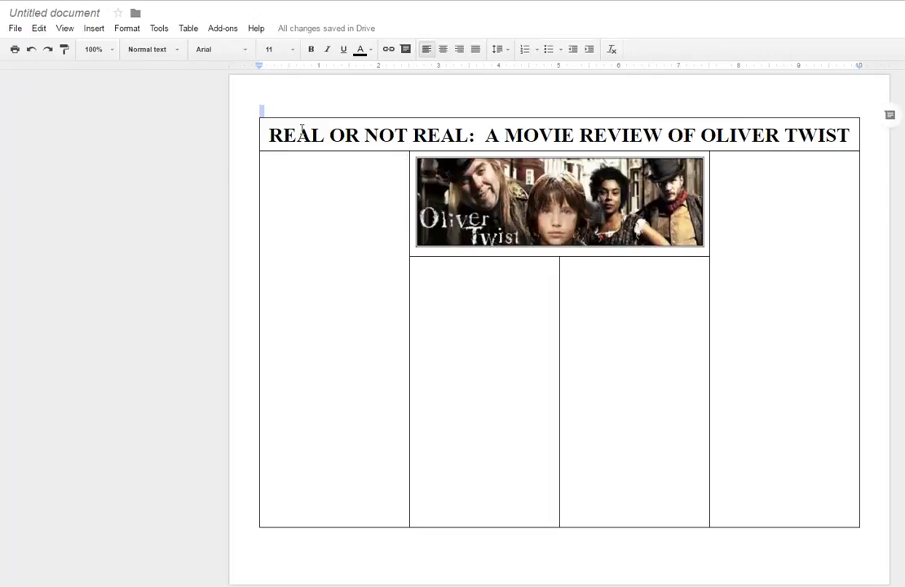
{"action": "left_click", "coordinate": [262, 108]}
{"action": "type", "text": "eDIT"}
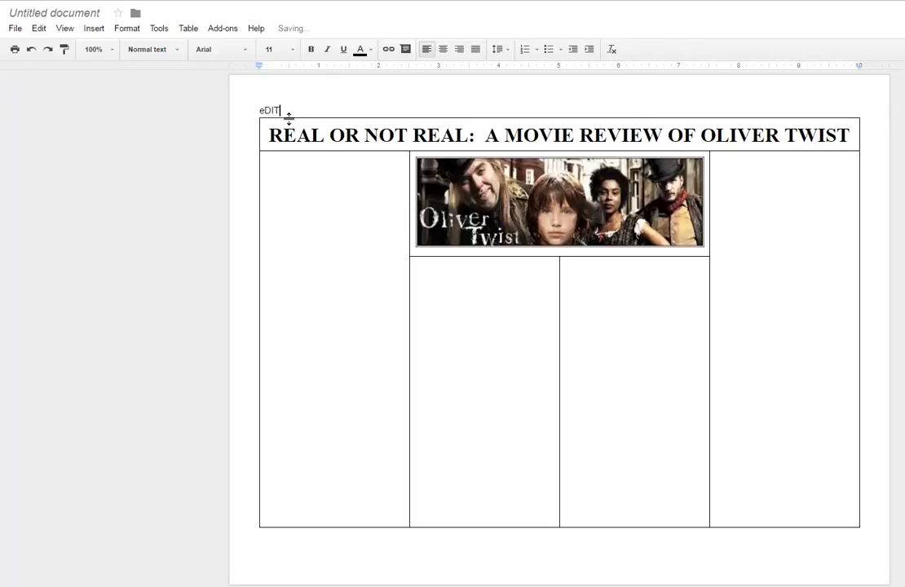
{"action": "key", "text": "BackSpace"}
{"action": "key", "text": "BackSpace"}
{"action": "key", "text": "BackSpace"}
{"action": "key", "text": "BackSpace"}
{"action": "type", "text": "EDITOR IN CHIEF:  "}
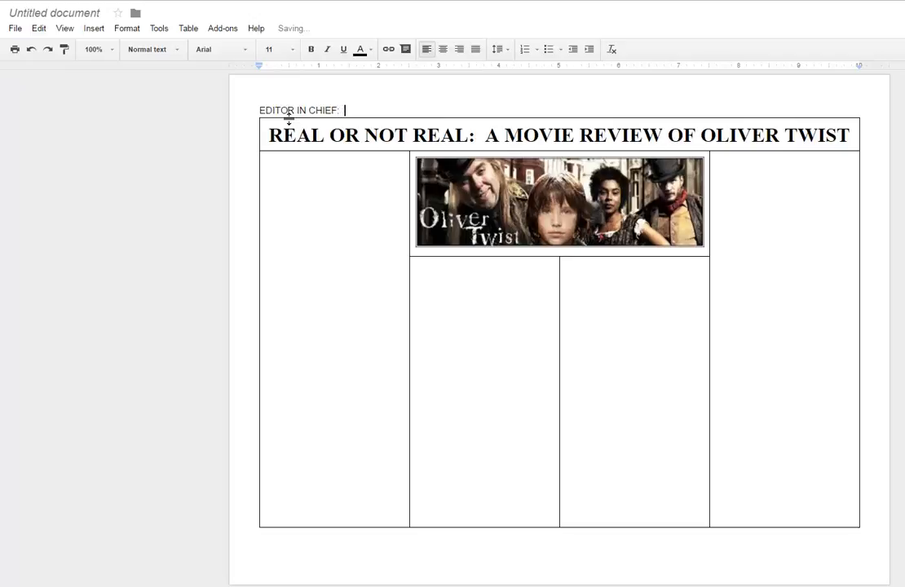
{"action": "type", "text": "YOUR NAME"}
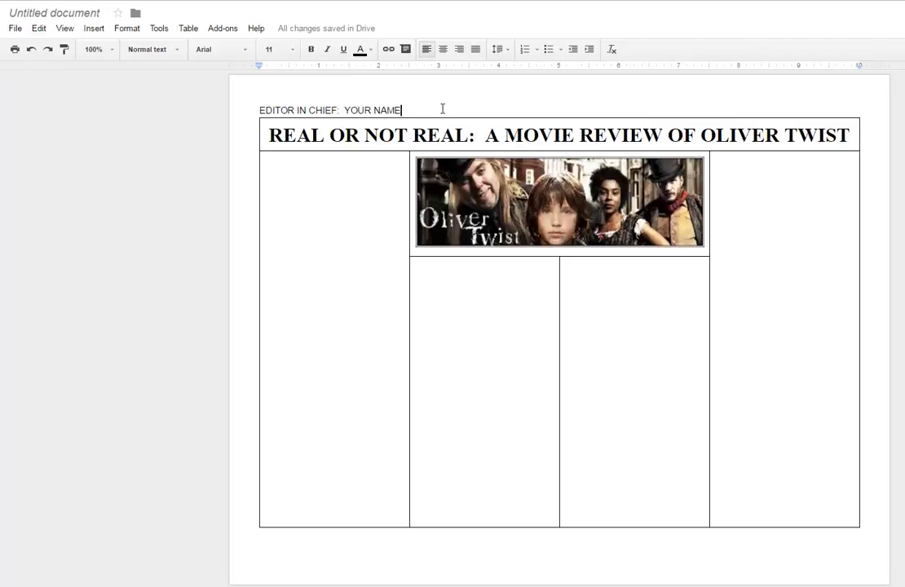
- Add "THE INDUSTRIAL REVOLUTION TIMES" near the middle of the line above the table, spaced away from the editor text
{"action": "key", "text": "Tab"}
{"action": "key", "text": "Tab"}
{"action": "key", "text": "Tab"}
{"action": "key", "text": "Tab"}
{"action": "type", "text": "THE"}
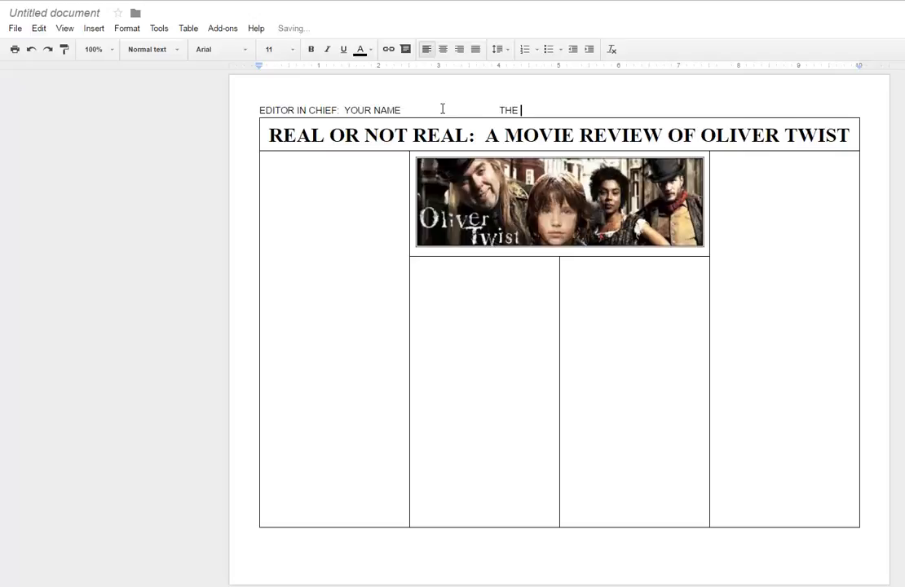
{"action": "type", "text": " INDUSTRIAL TIMES"}
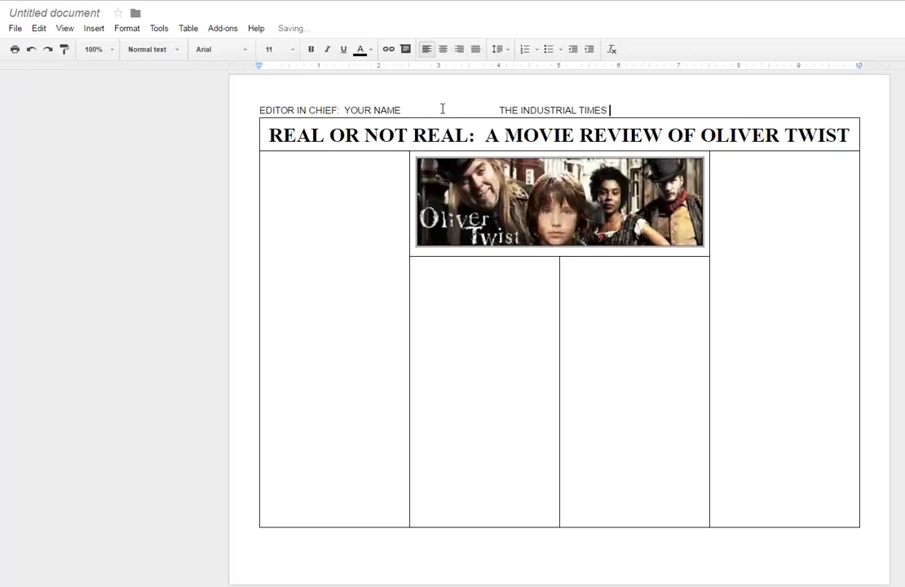
{"action": "key", "text": "BackSpace"}
{"action": "key", "text": "BackSpace"}
{"action": "key", "text": "BackSpace"}
{"action": "key", "text": "BackSpace"}
{"action": "key", "text": "BackSpace"}
{"action": "key", "text": "BackSpace"}
{"action": "type", "text": "REAL"}
{"action": "key", "text": "BackSpace"}
{"action": "type", "text": "VOLUTION TIMES"}
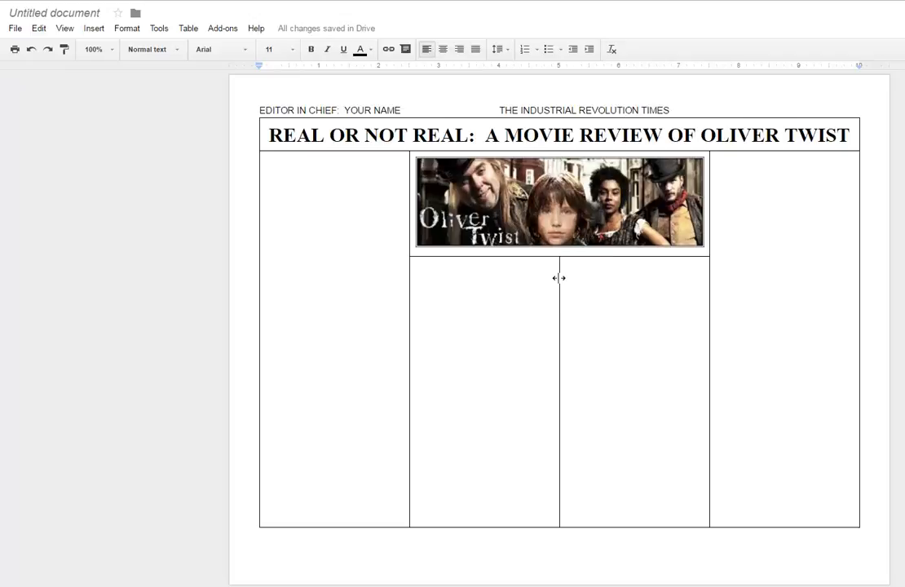
{"action": "key", "text": "Home"}
{"action": "key", "text": "BackSpace"}
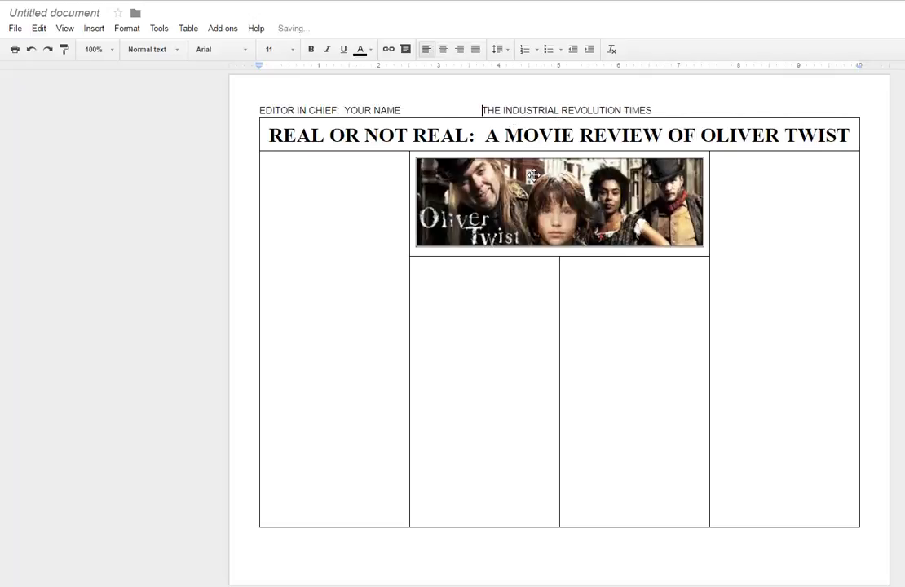
- Add the date "September 26, 1842" to the header line, aligned close to the table's right edge
{"action": "double_click", "coordinate": [661, 110]}
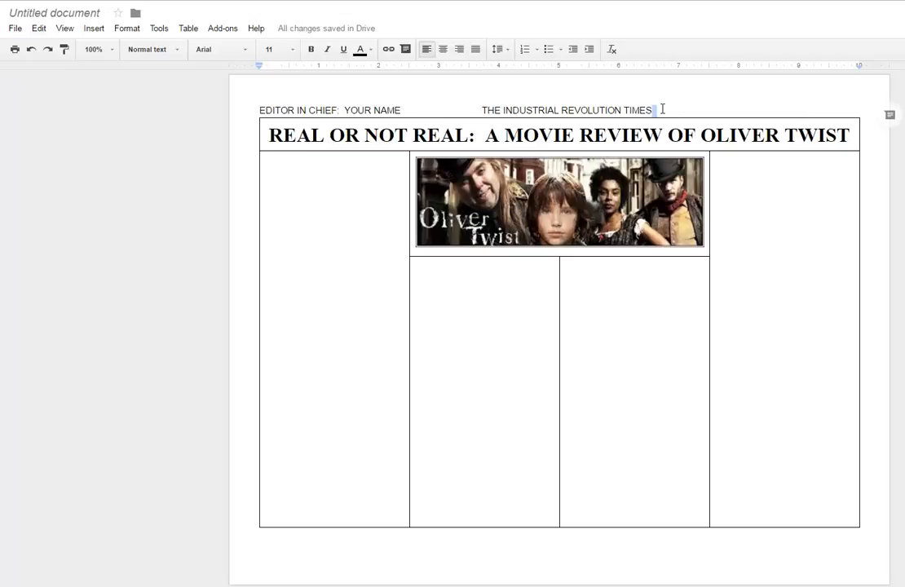
{"action": "left_click", "coordinate": [662, 110]}
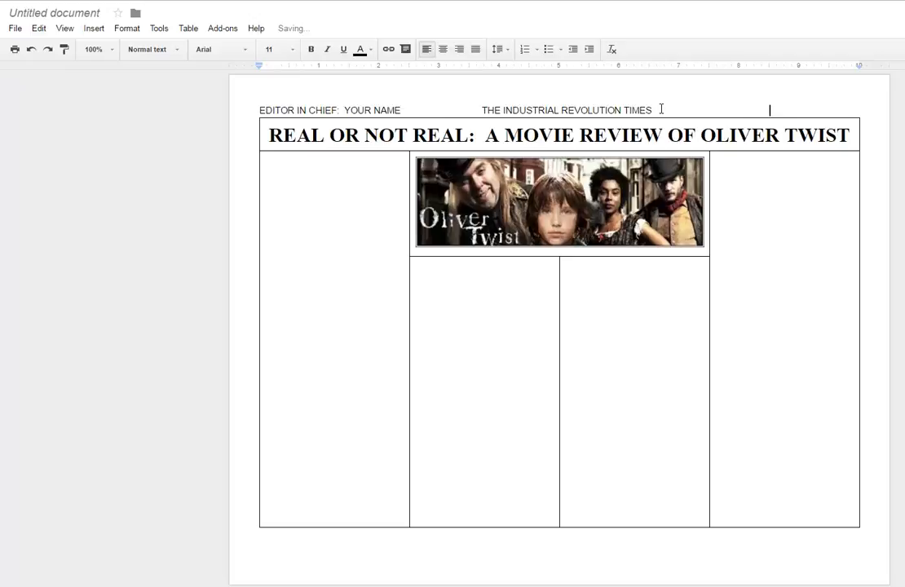
{"action": "type", "text": "SPEE"}
{"action": "key", "text": "BackSpace"}
{"action": "key", "text": "BackSpace"}
{"action": "key", "text": "BackSpace"}
{"action": "key", "text": "BackSpace"}
{"action": "type", "text": "September 26, 18"}
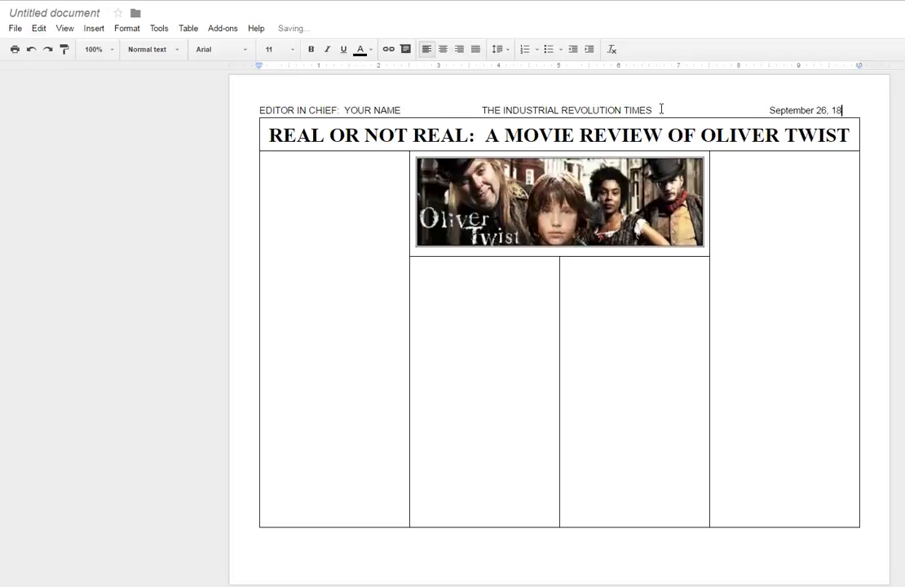
{"action": "type", "text": "42"}
{"action": "left_click", "coordinate": [771, 110]}
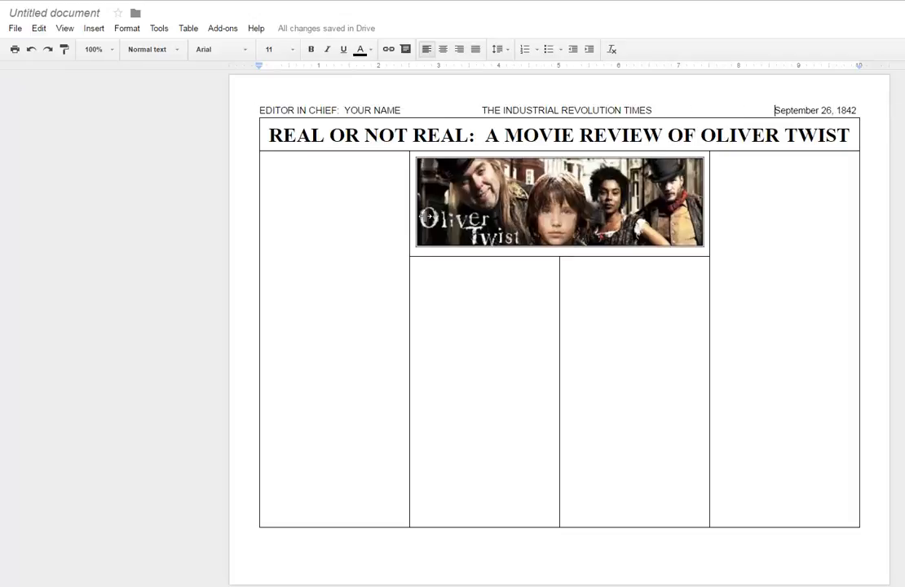
- In the left column cell, enter "Oliver Twist, the newest creation from our famed director, depicts life during these new industrial times"
{"action": "left_click", "coordinate": [312, 177]}
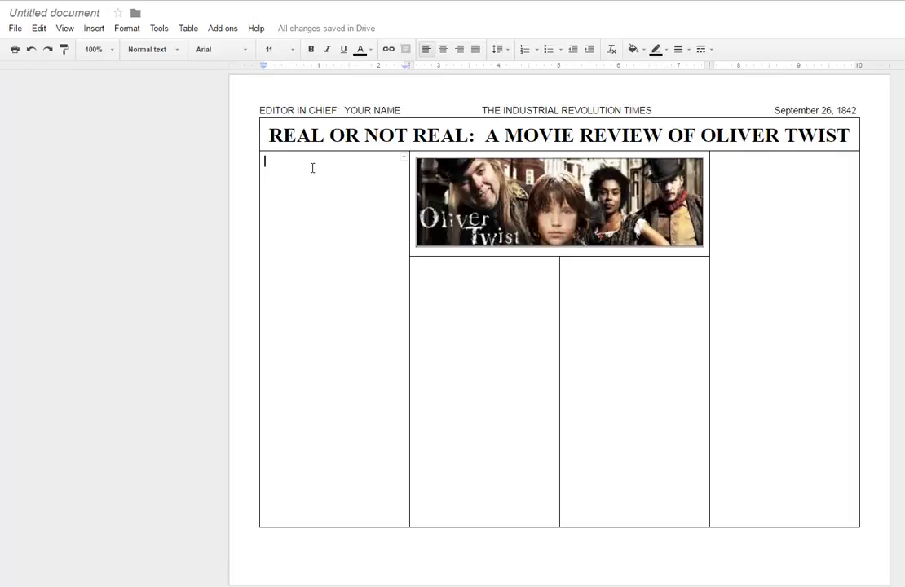
{"action": "type", "text": "oliver"}
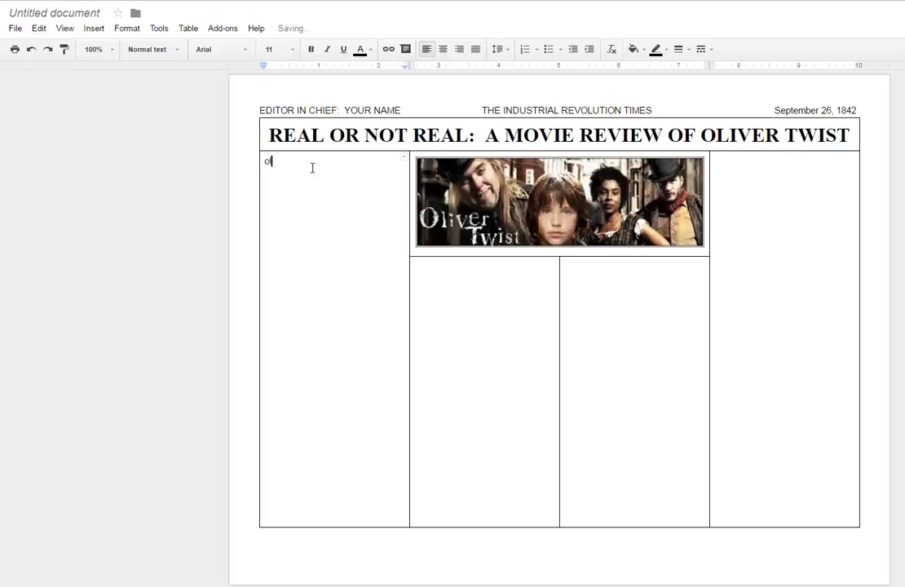
{"action": "key", "text": "BackSpace"}
{"action": "key", "text": "BackSpace"}
{"action": "key", "text": "BackSpace"}
{"action": "key", "text": "BackSpace"}
{"action": "type", "text": "Olive r Twist, the newest creatinon"}
{"action": "key", "text": "BackSpace"}
{"action": "key", "text": "BackSpace"}
{"action": "type", "text": "on from our famed di"}
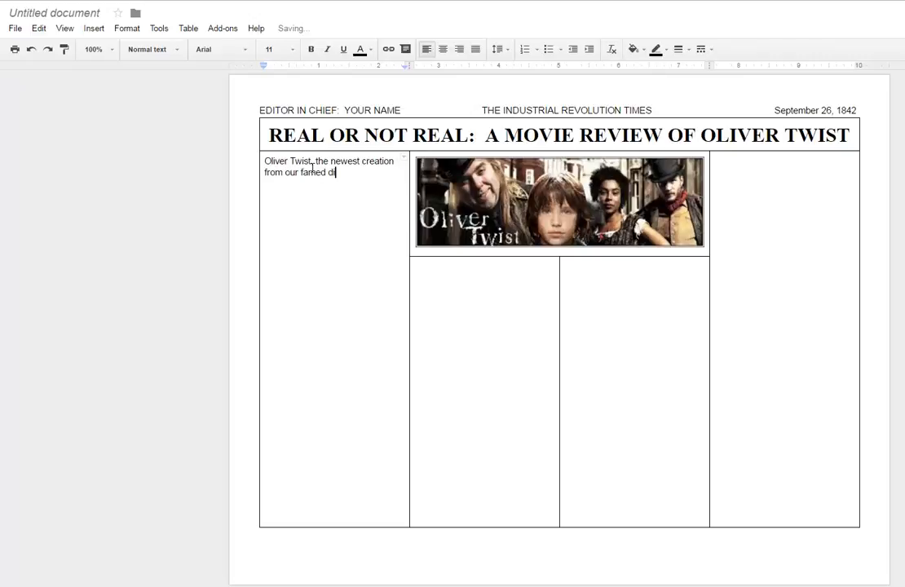
{"action": "type", "text": "rector, depicts "}
{"action": "type", "text": "life "}
{"action": "type", "text": "during"}
{"action": "type", "text": " these"}
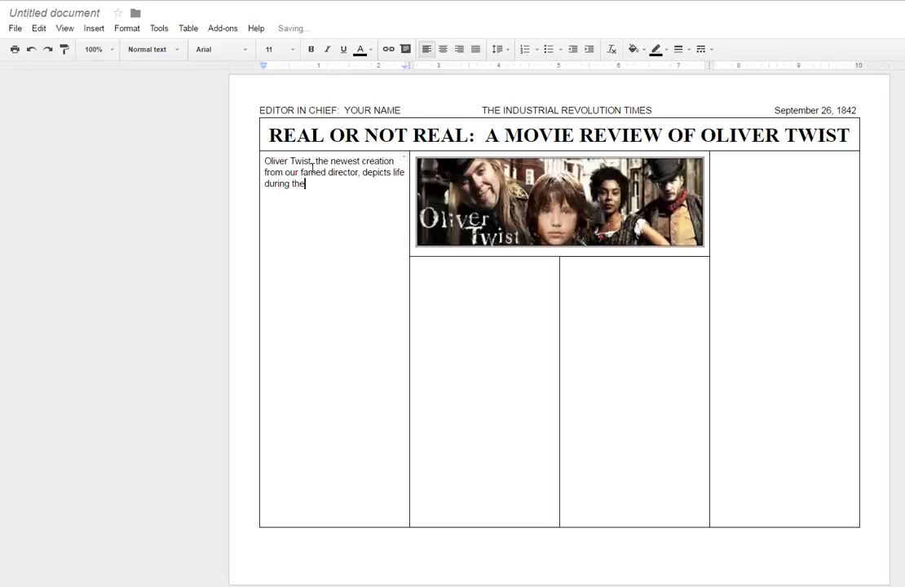
{"action": "type", "text": "w industriial times"}
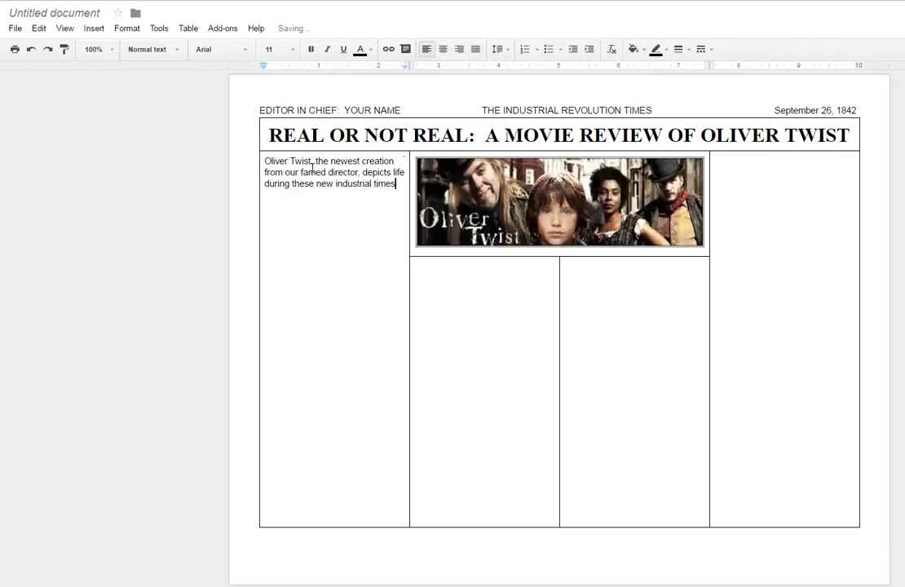
- Continue the review with "as pretty bleak. So, the question is whether or not this is an accurate depiction"
{"action": "type", "text": " as pretty"}
{"action": "type", "text": "bleak.  So, the question "}
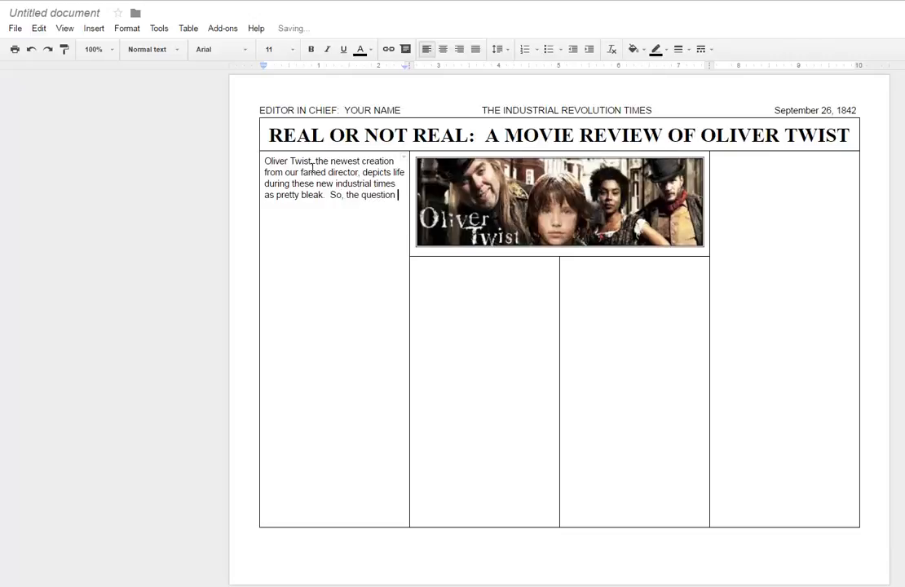
{"action": "type", "text": "is wh"}
{"action": "type", "text": "ether or not "}
{"action": "type", "text": "this i"}
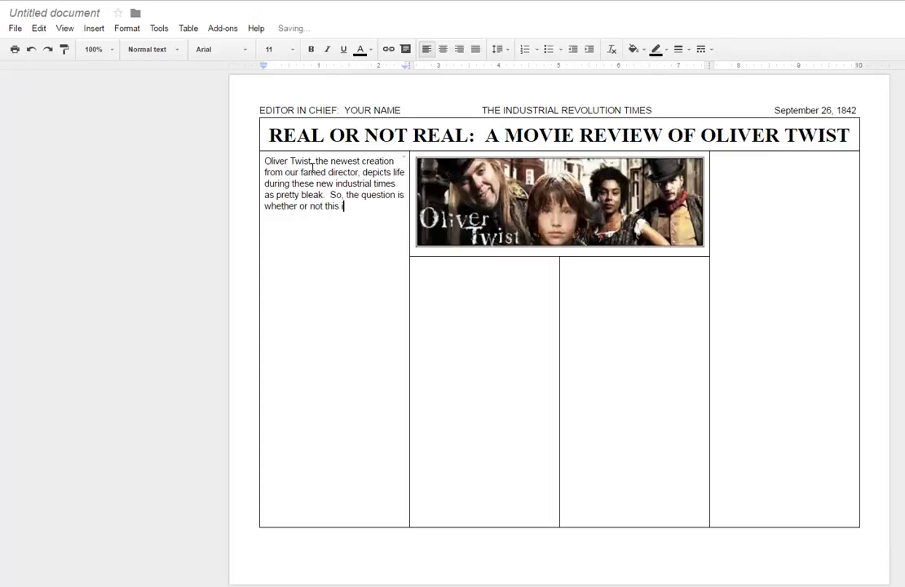
{"action": "type", "text": "s an accurate depiction"}
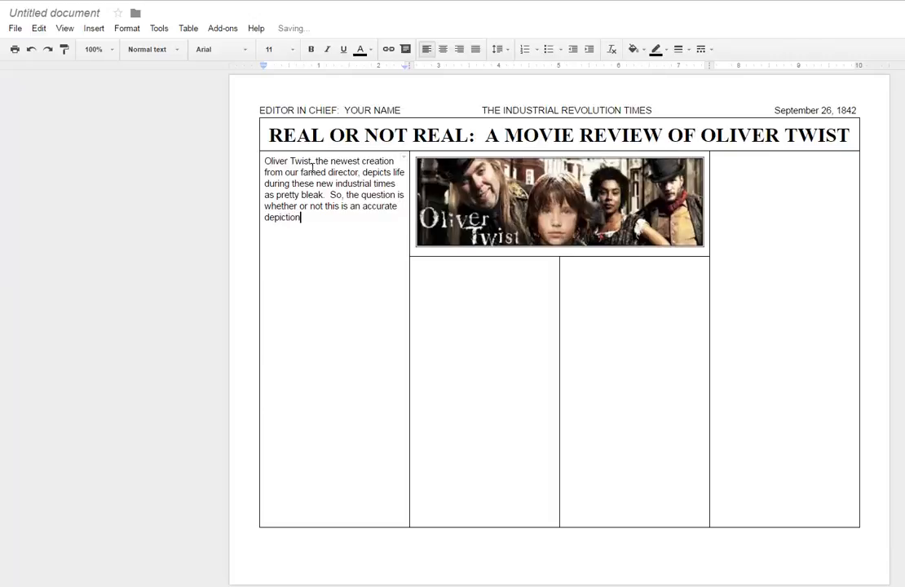
- Complete the review's second sentence with "of really what life is like for the average person in London."
{"action": "type", "text": " of really what life is "}
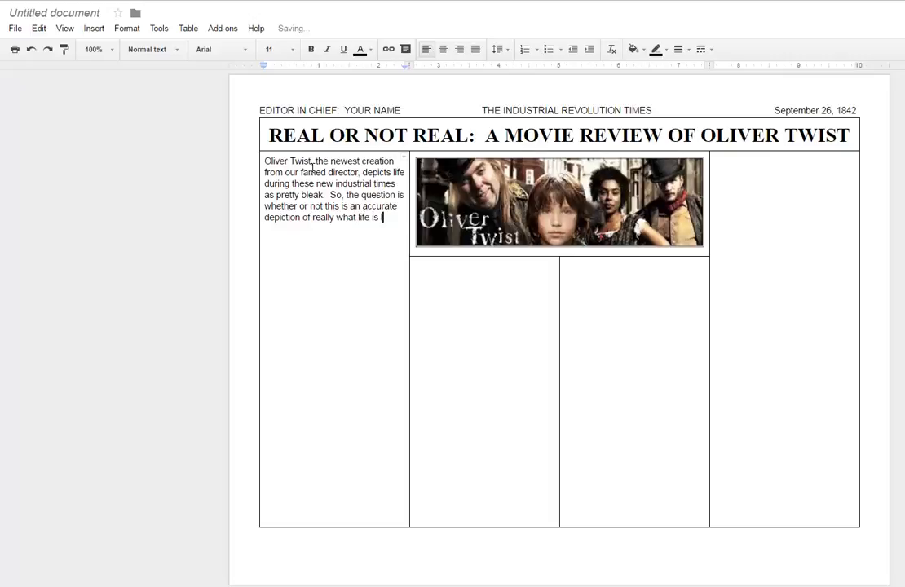
{"action": "type", "text": "like for ht"}
{"action": "key", "text": "BackSpace"}
{"action": "type", "text": "the average person in Lo"}
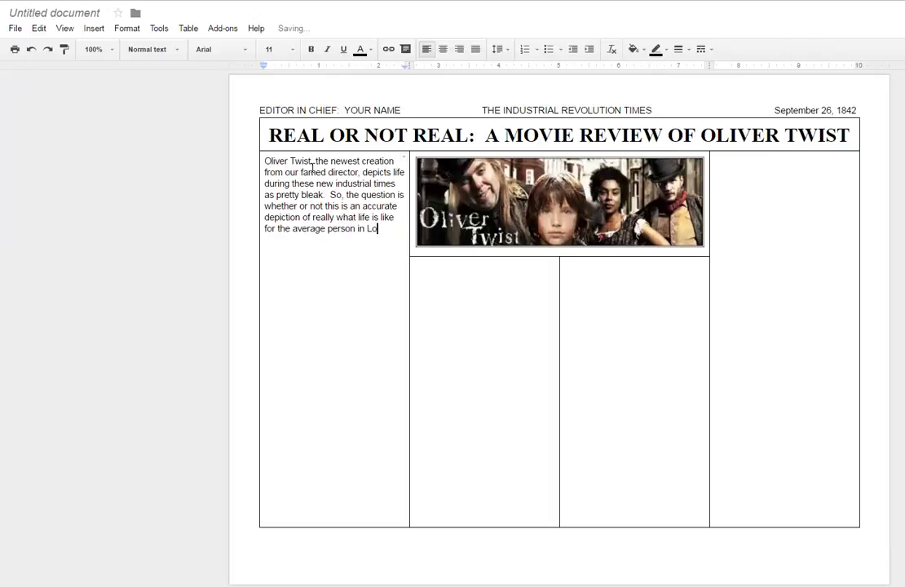
{"action": "type", "text": "ndon"}
{"action": "key", "text": "BackSpace"}
{"action": "type", "text": "."}
{"action": "key", "text": "Return"}
- Add "In this critics humble opinion, I believe that the director has done a fantastic job of depicting reality of the times…."
{"action": "type", "text": "In this critics humble"}
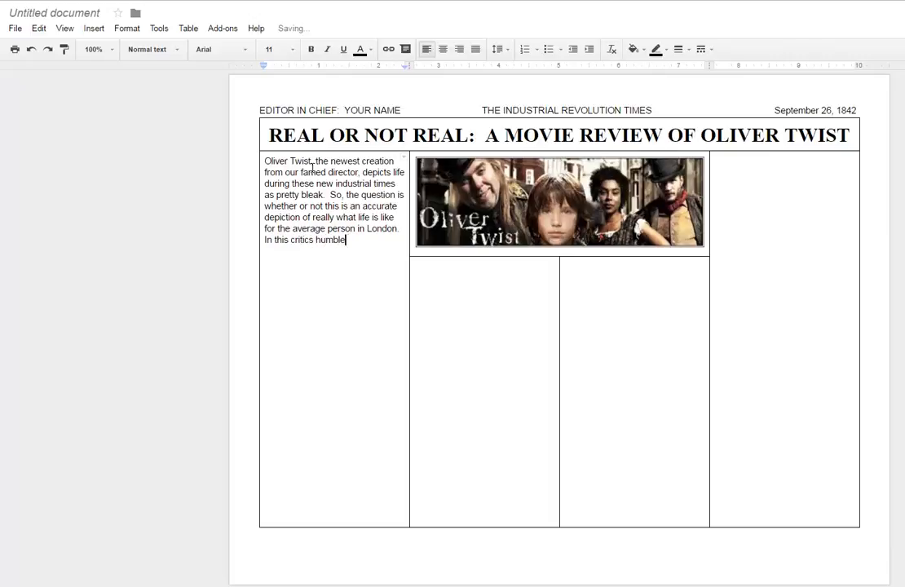
{"action": "type", "text": " opinion. I believe th"}
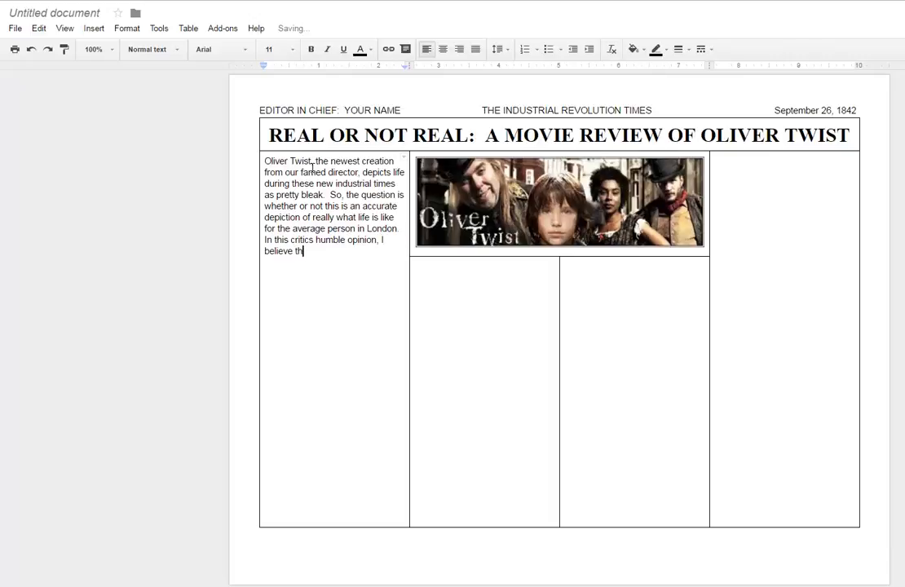
{"action": "type", "text": "at the director has a"}
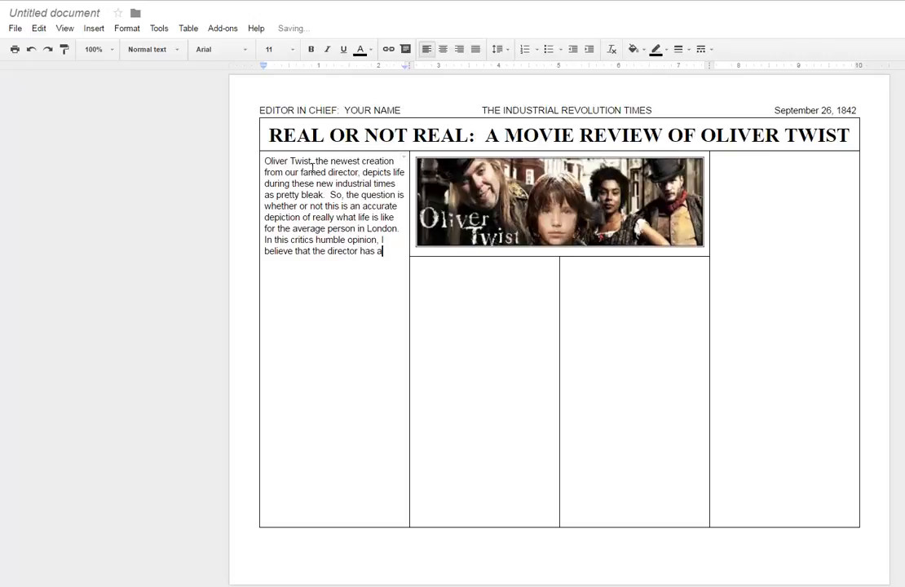
{"action": "type", "text": "done a"}
{"action": "type", "text": " fantasi"}
{"action": "type", "text": "tic "}
{"action": "type", "text": "job of dep"}
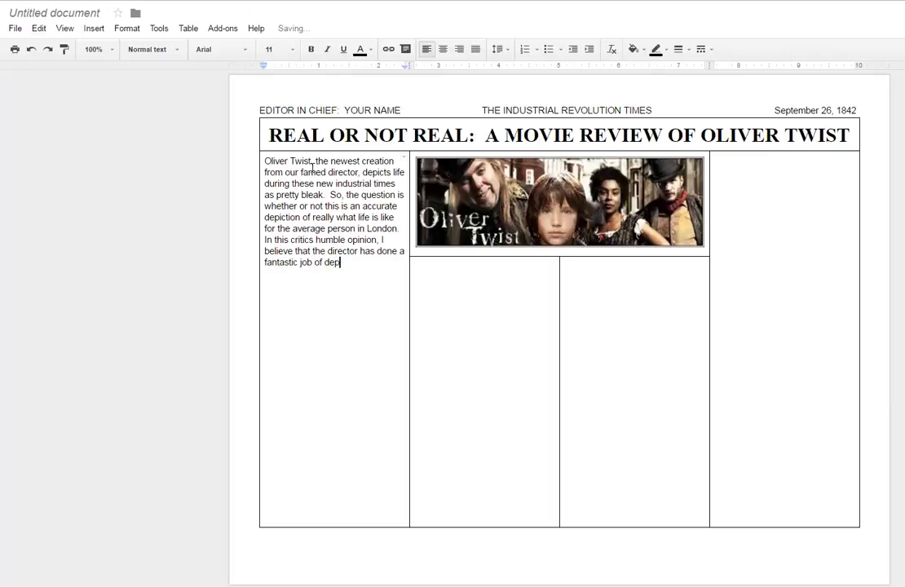
{"action": "type", "text": "iction"}
{"action": "type", "text": "ng reality of the times..."}
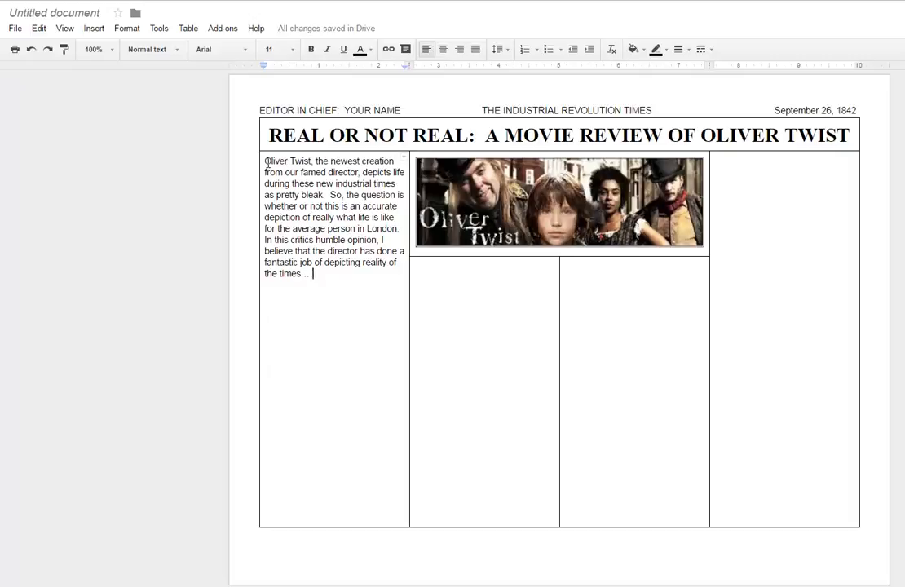
- Format the left column's review text in Times New Roman size 12 and extend the table's bottom edge slightly downward
{"action": "left_click_drag", "start_coordinate": [267, 162], "coordinate": [323, 293]}
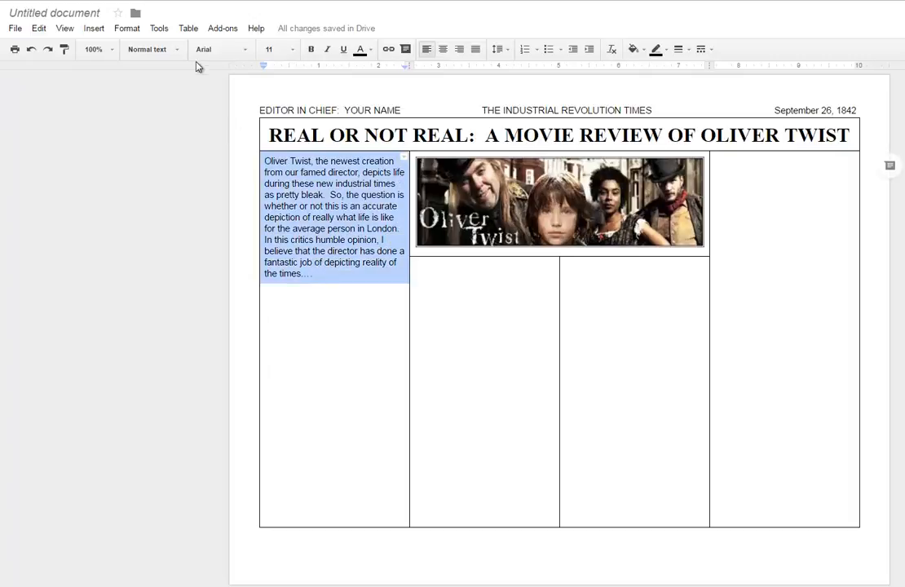
{"action": "left_click", "coordinate": [232, 51]}
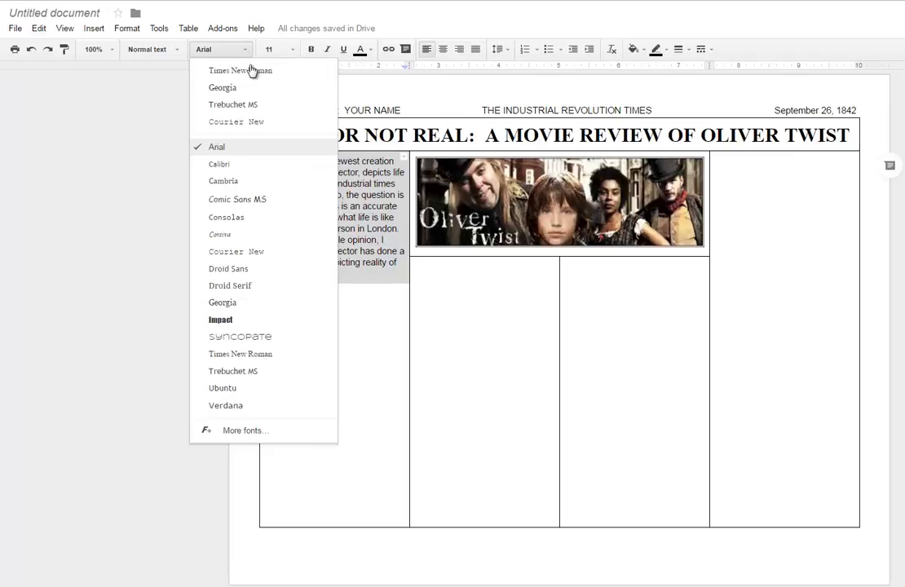
{"action": "left_click", "coordinate": [250, 71]}
{"action": "left_click", "coordinate": [292, 50]}
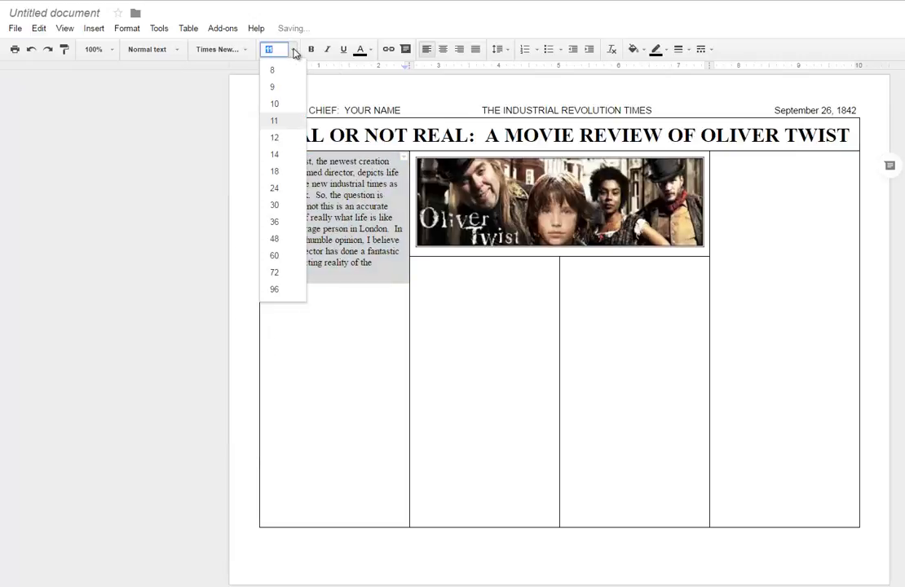
{"action": "left_click", "coordinate": [285, 138]}
{"action": "left_click", "coordinate": [360, 281]}
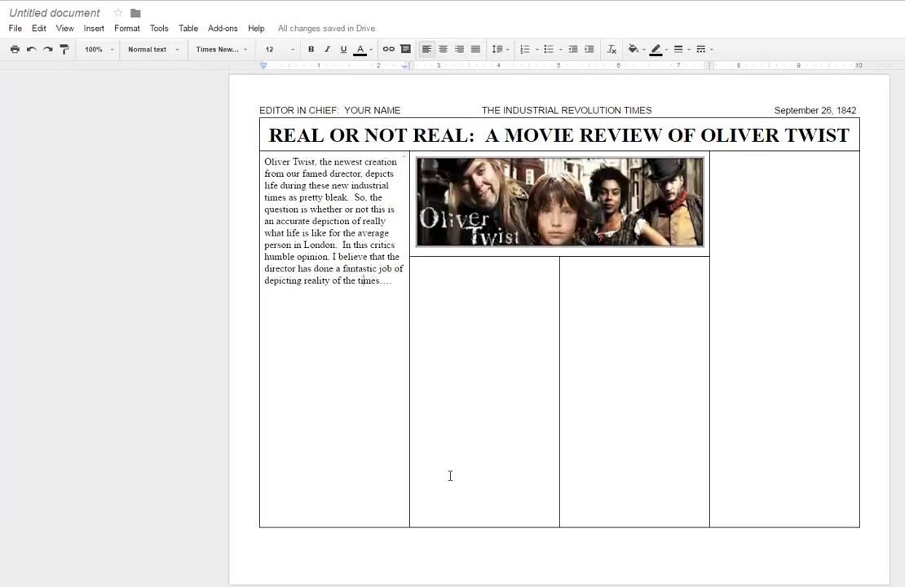
{"action": "left_click_drag", "start_coordinate": [381, 527], "coordinate": [379, 537]}
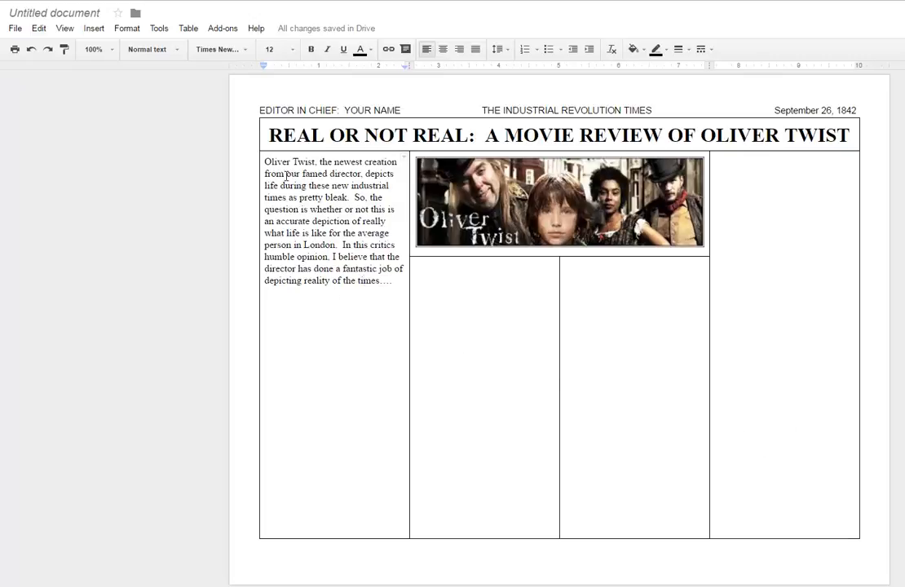
- Paste the large letter O image into the review text just before "In this critics humble opinion"
{"action": "left_click_drag", "start_coordinate": [270, 162], "coordinate": [264, 162]}
{"action": "left_click", "coordinate": [284, 173]}
{"action": "left_click_drag", "start_coordinate": [266, 161], "coordinate": [271, 162]}
{"action": "left_click", "coordinate": [344, 245]}
{"action": "left_click", "coordinate": [39, 28]}
{"action": "left_click", "coordinate": [57, 124]}
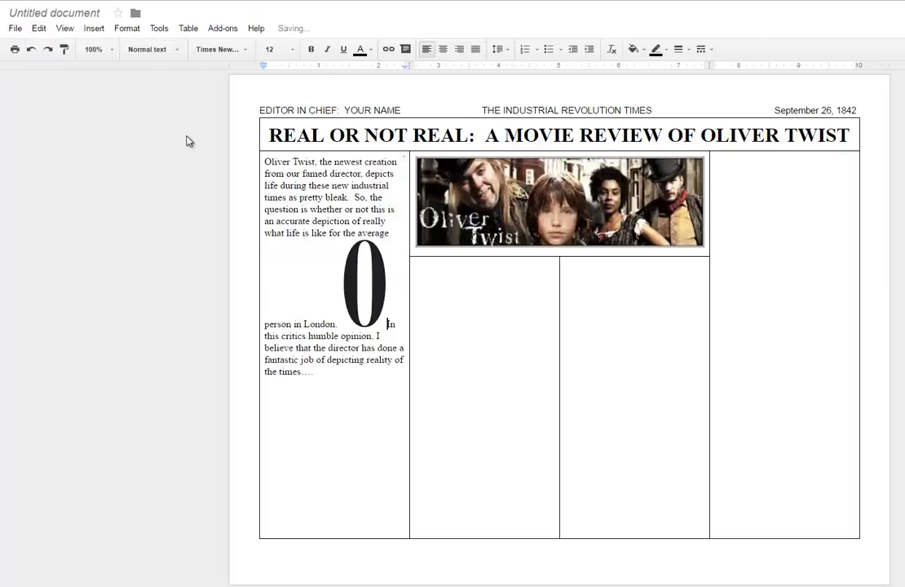
- Make the review text wrap around the large letter O image and move the image to the start of the review's first paragraph
{"action": "left_click", "coordinate": [350, 310]}
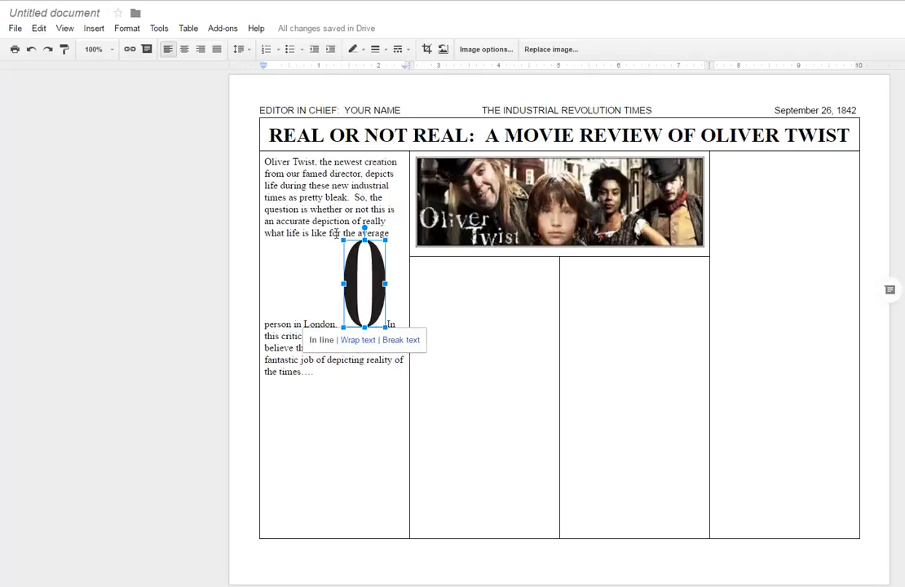
{"action": "left_click", "coordinate": [356, 340]}
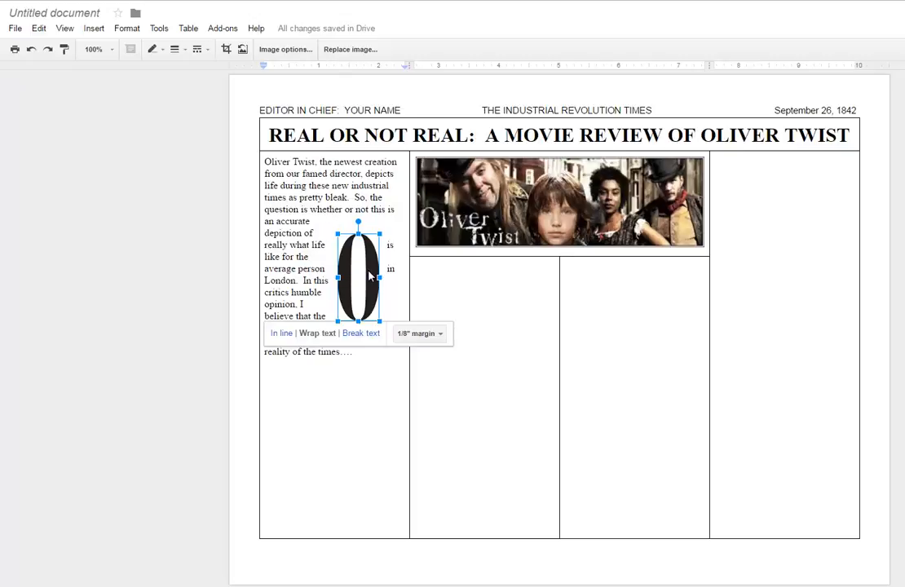
{"action": "left_click_drag", "start_coordinate": [369, 275], "coordinate": [295, 201]}
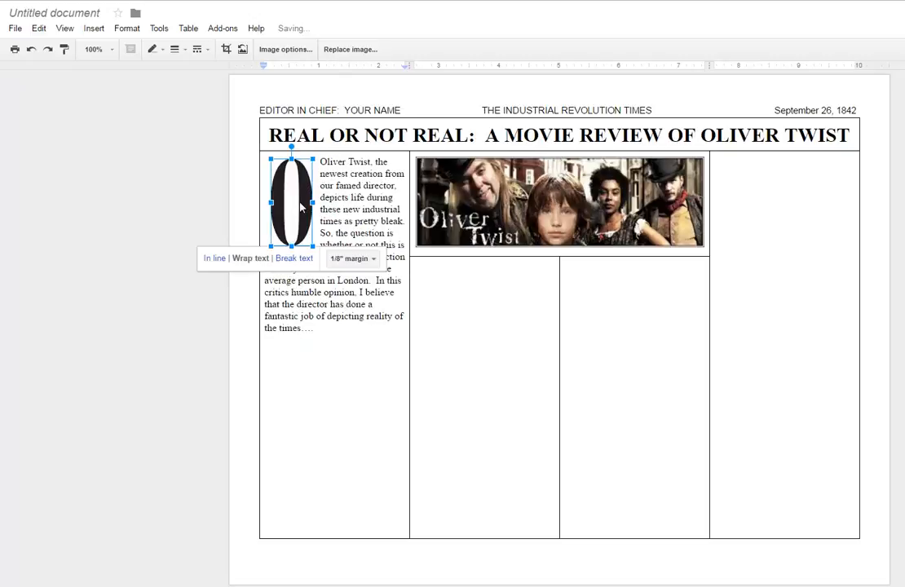
{"action": "left_click", "coordinate": [356, 185]}
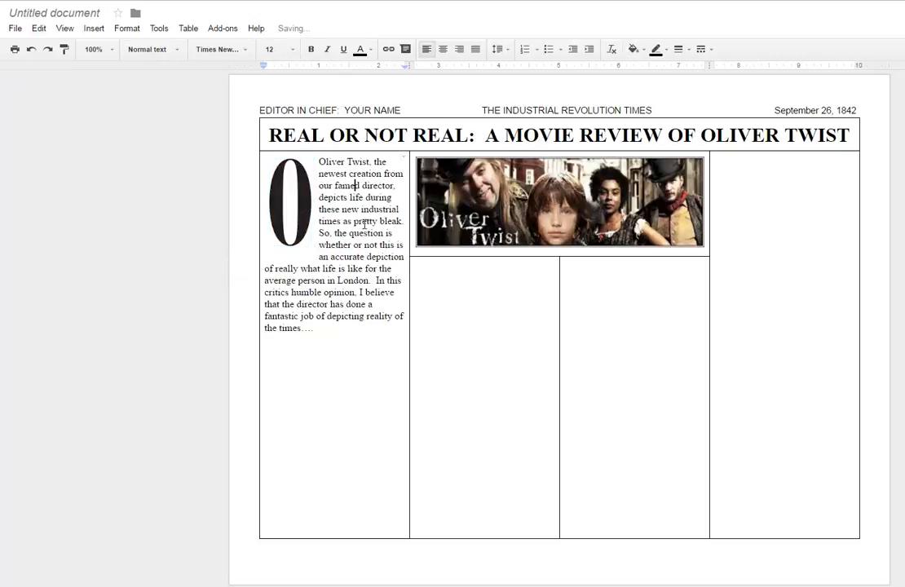
- Delete the typed "O" from "Oliver" at the start of the review and justify all of the left column's review text
{"action": "left_click", "coordinate": [325, 162]}
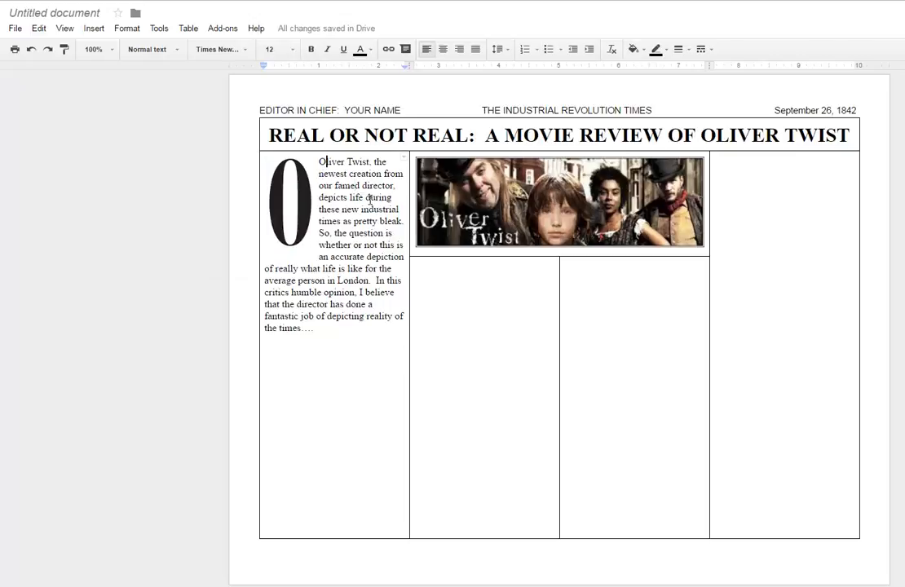
{"action": "key", "text": "BackSpace"}
{"action": "left_click_drag", "start_coordinate": [322, 163], "coordinate": [400, 344]}
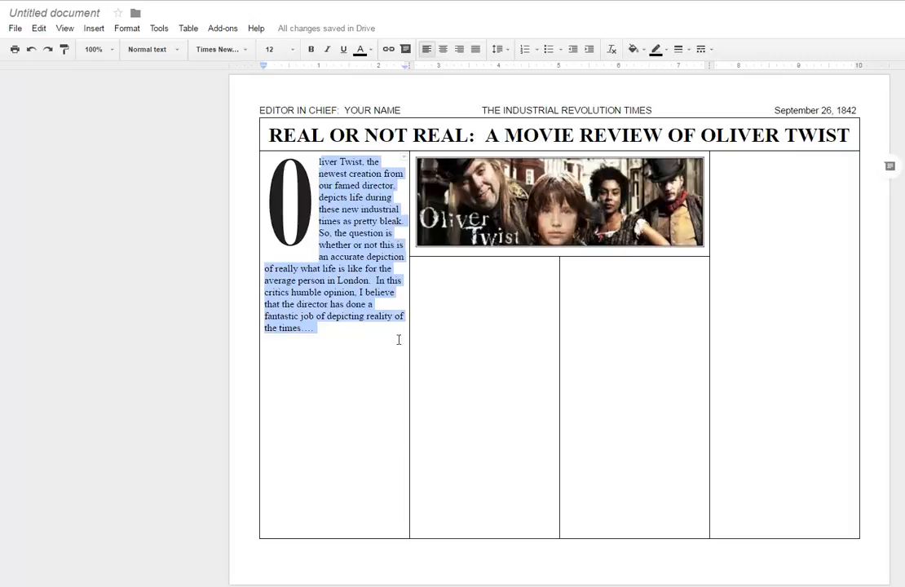
{"action": "left_click", "coordinate": [478, 54]}
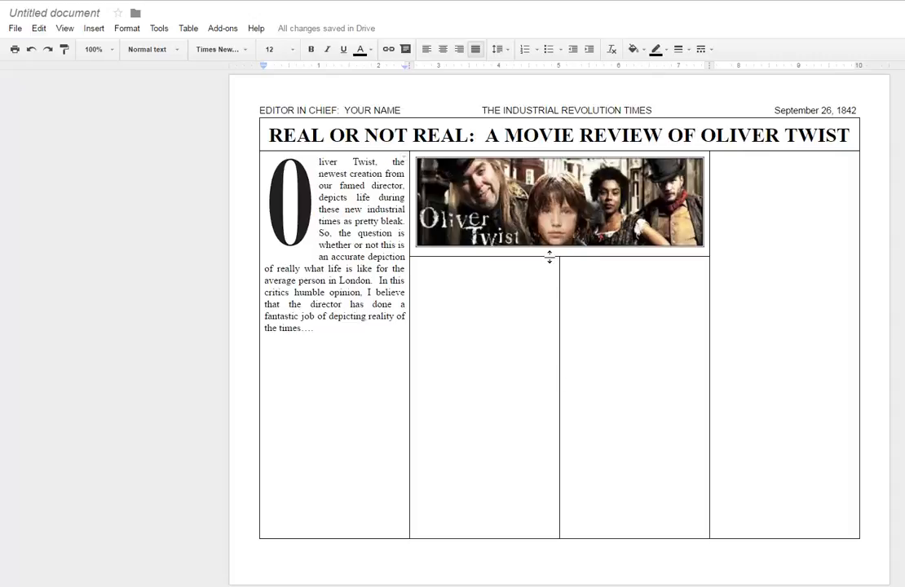
- Hide the table's grid lines by setting the table border to 0 pt and white
{"action": "right_click", "coordinate": [560, 308]}
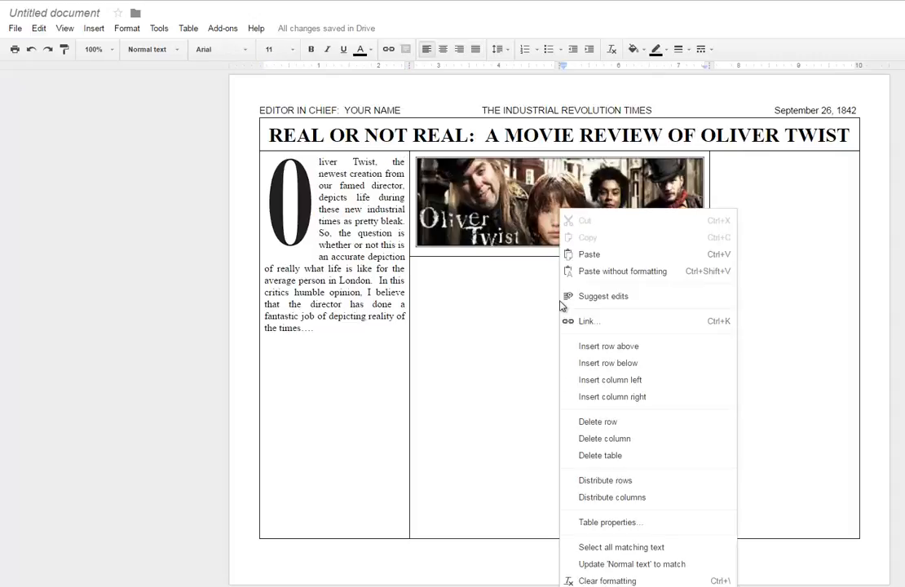
{"action": "right_click", "coordinate": [428, 414]}
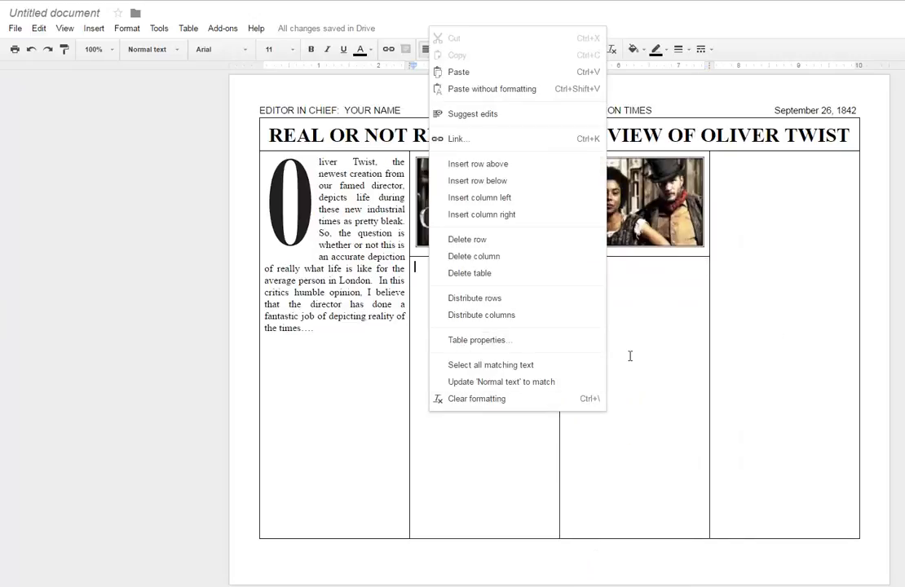
{"action": "left_click", "coordinate": [478, 345]}
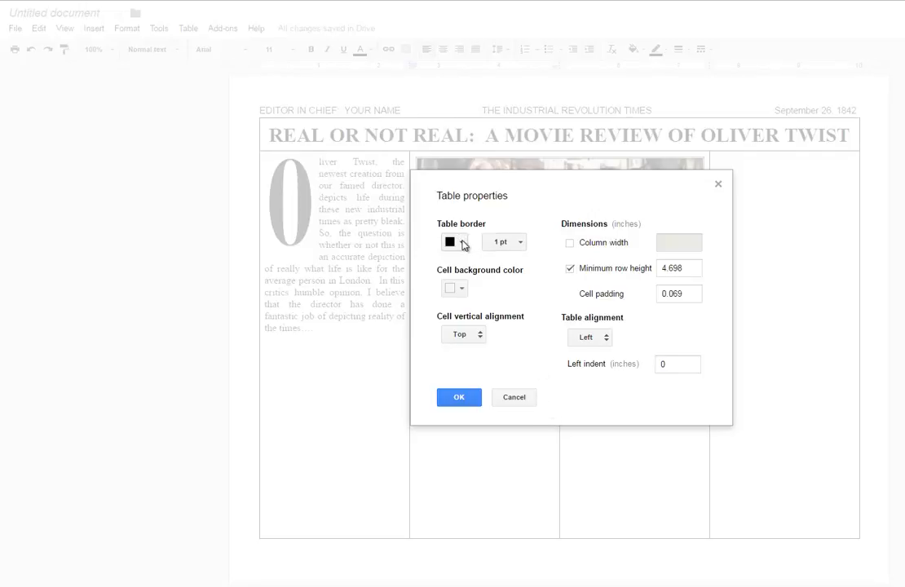
{"action": "left_click", "coordinate": [522, 245]}
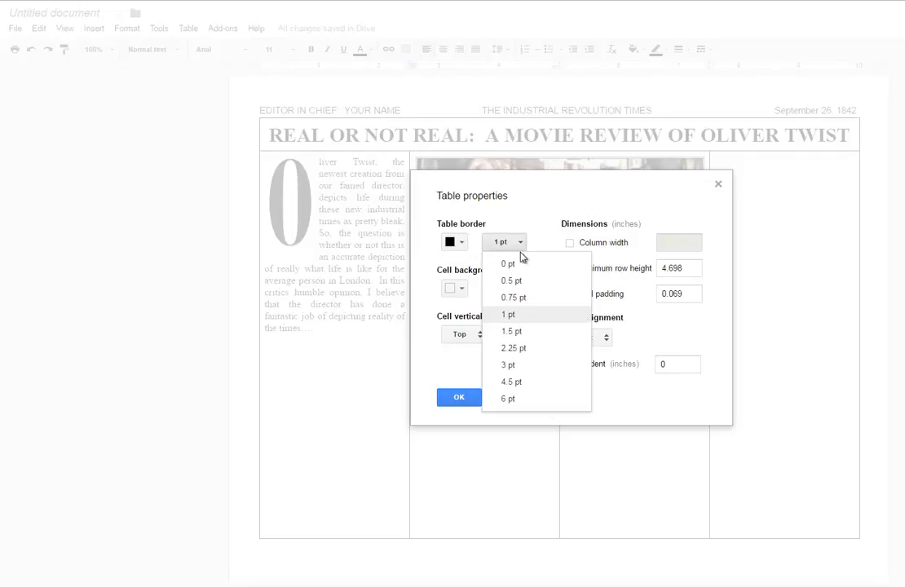
{"action": "left_click", "coordinate": [509, 264]}
{"action": "left_click", "coordinate": [460, 243]}
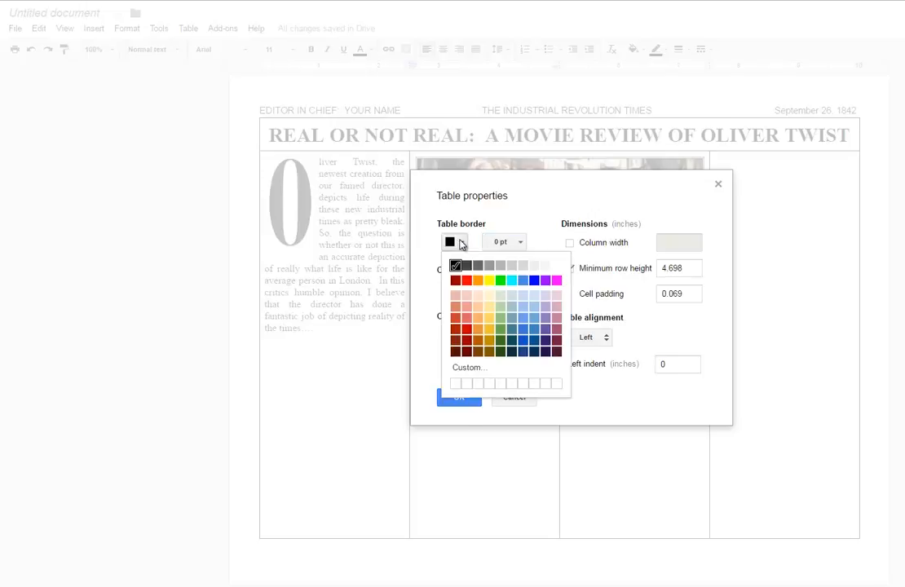
{"action": "left_click", "coordinate": [557, 267]}
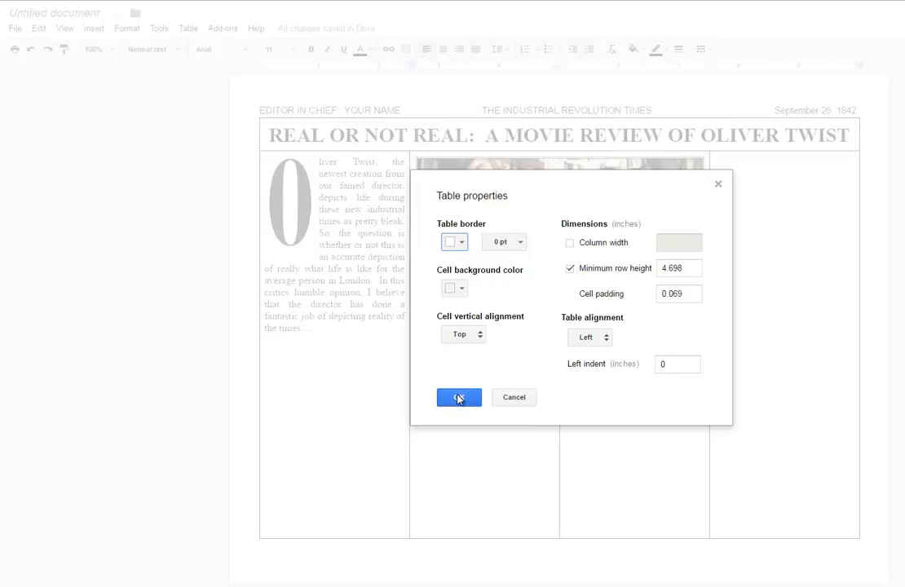
{"action": "left_click", "coordinate": [458, 398]}
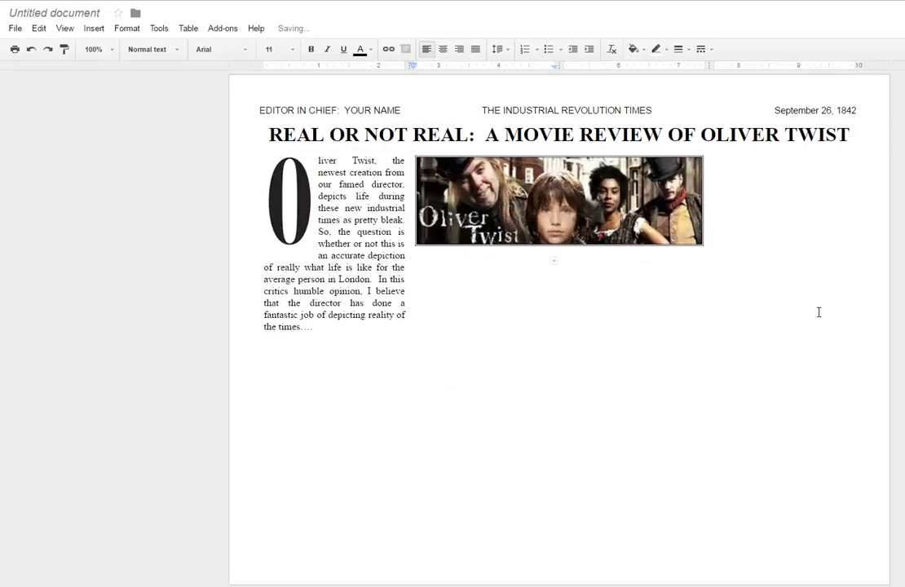